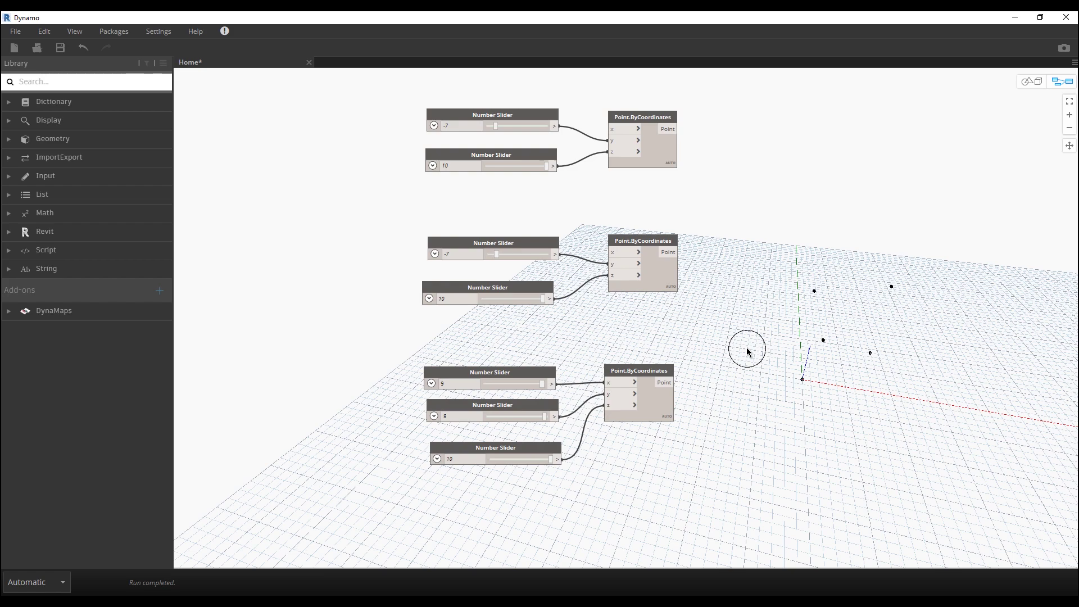
- Frame the node graph and nudge the lone Point.ByCoordinates node upward
{"action": "scroll", "coordinate": [747, 351], "scroll_direction": "down", "scroll_amount": 4}
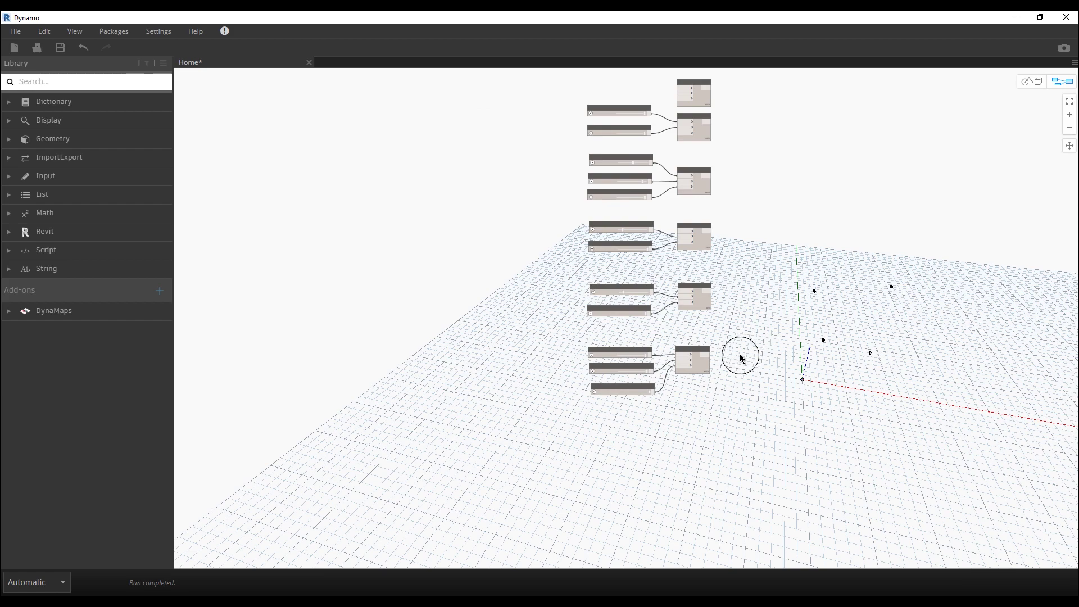
{"action": "middle_click_drag", "start_coordinate": [794, 185], "coordinate": [626, 357]}
{"action": "scroll", "coordinate": [621, 293], "scroll_direction": "up", "scroll_amount": 3}
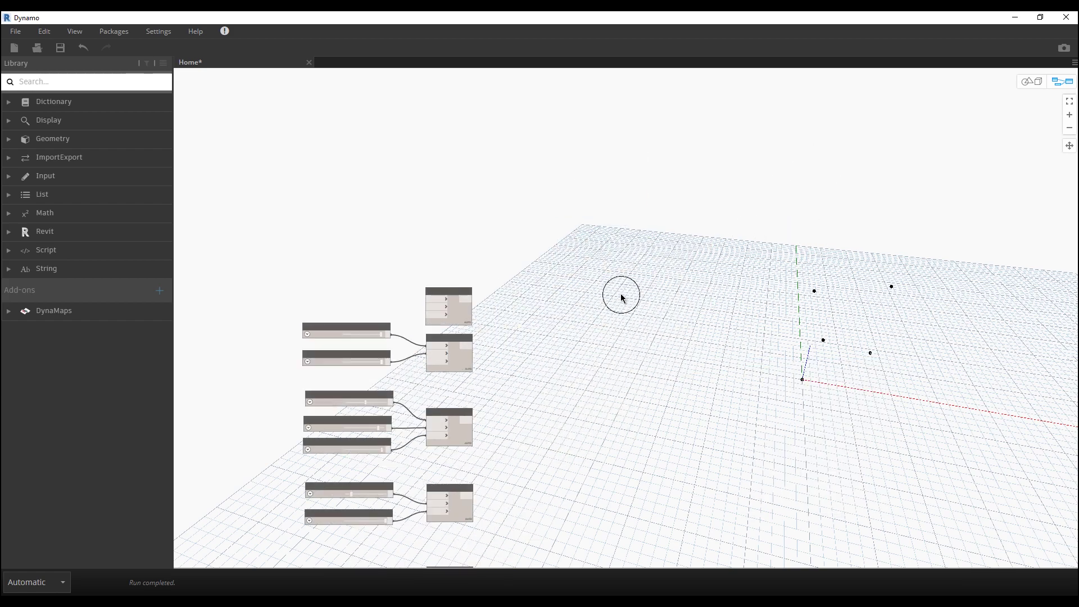
{"action": "left_click_drag", "start_coordinate": [462, 313], "coordinate": [464, 273]}
{"action": "left_click", "coordinate": [588, 307]}
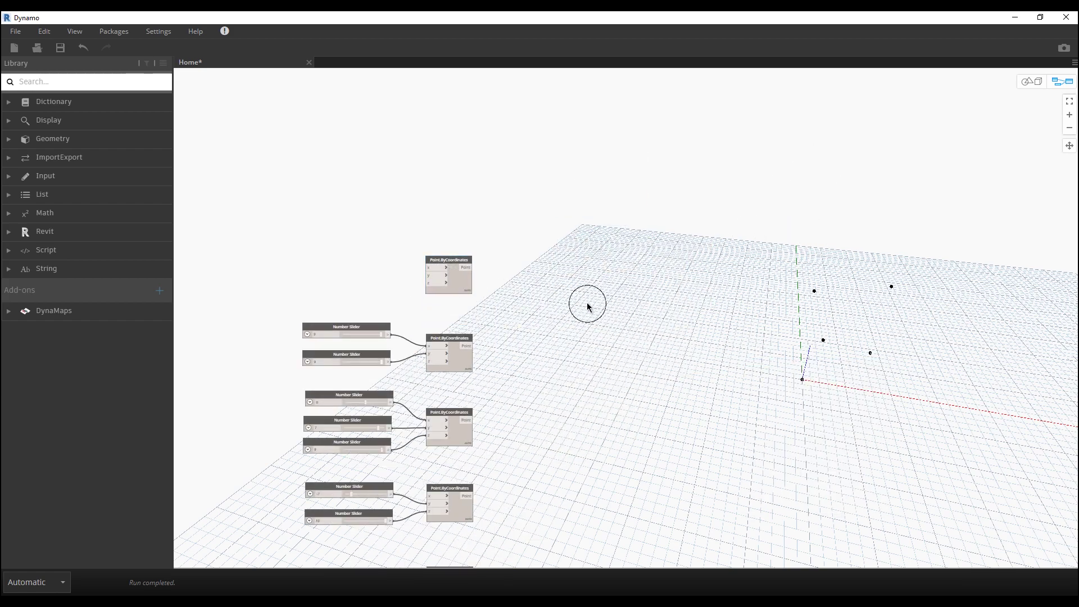
- Add a Line.ByStartPointEndPoint node joining the first two points, then duplicate it
{"action": "right_click", "coordinate": [587, 307]}
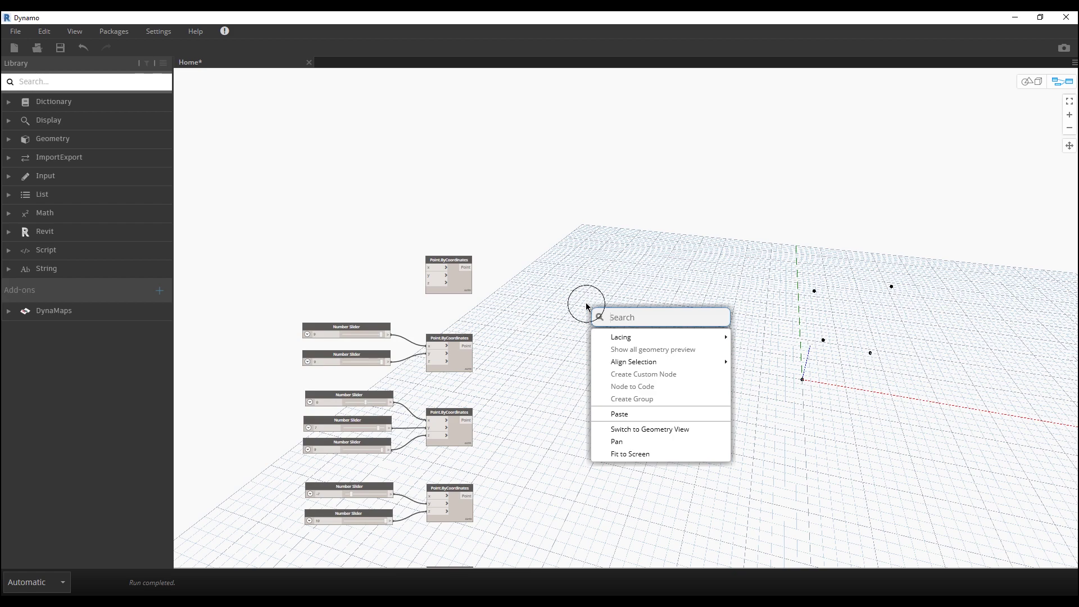
{"action": "type", "text": "line"}
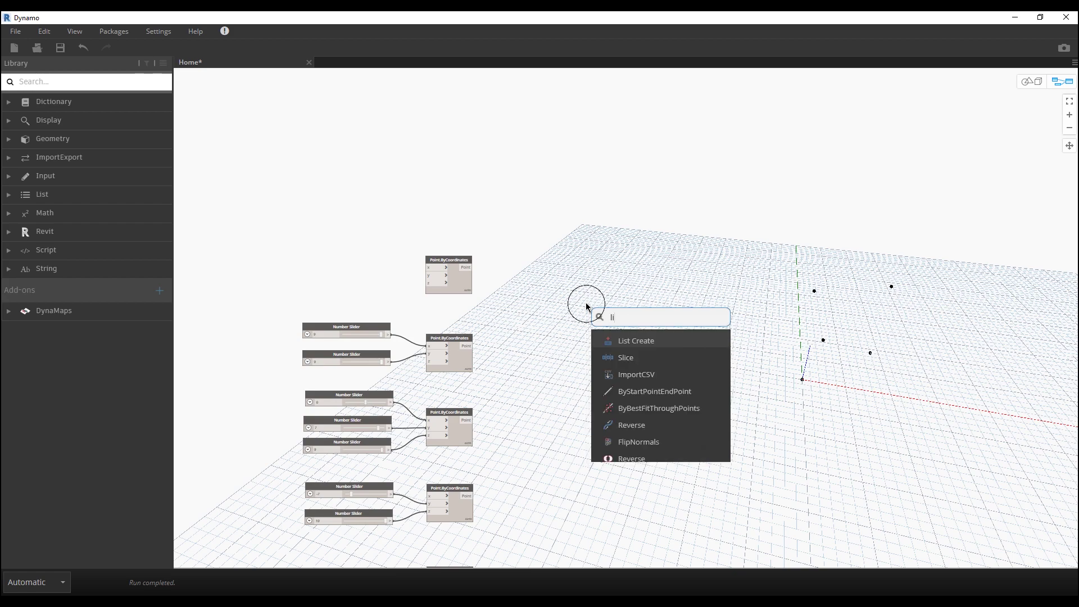
{"action": "mouse_move", "coordinate": [628, 346]}
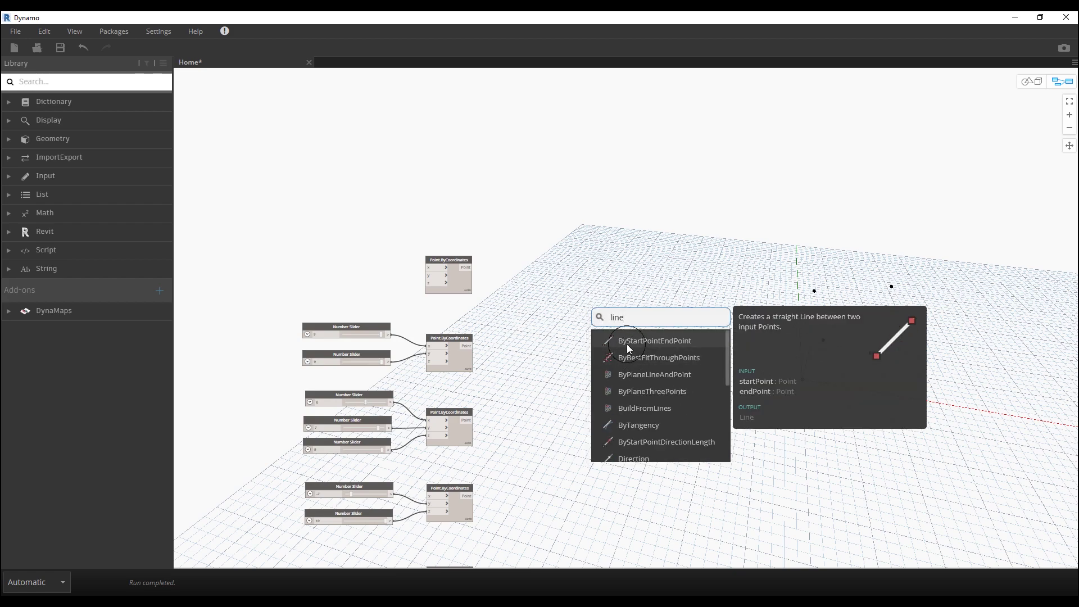
{"action": "left_click", "coordinate": [672, 341]}
{"action": "left_click_drag", "start_coordinate": [697, 351], "coordinate": [573, 304]}
{"action": "scroll", "coordinate": [517, 291], "scroll_direction": "up", "scroll_amount": 3}
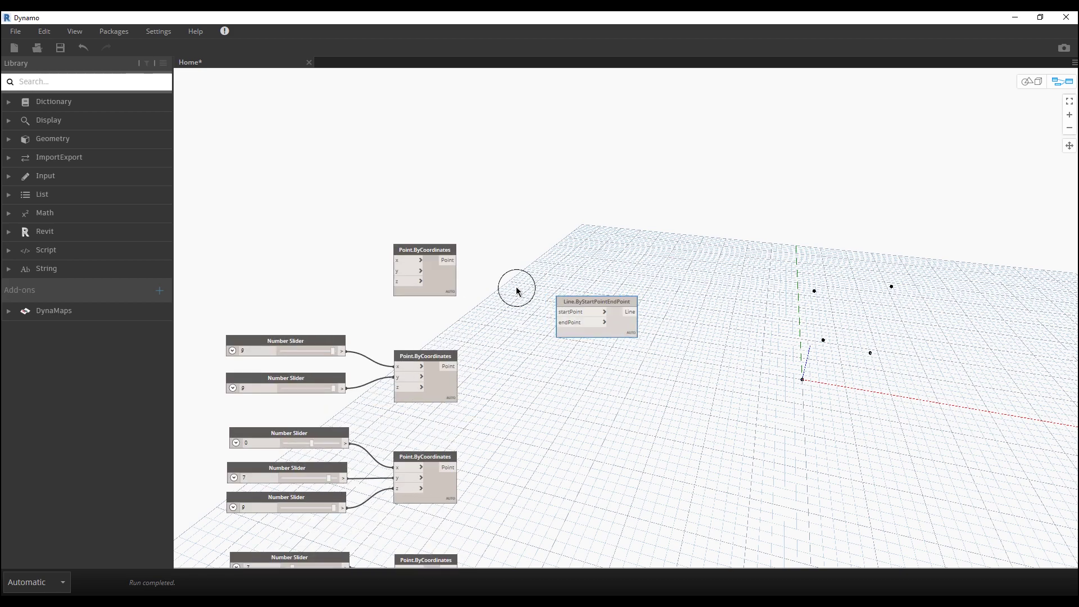
{"action": "left_click_drag", "start_coordinate": [447, 260], "coordinate": [561, 312]}
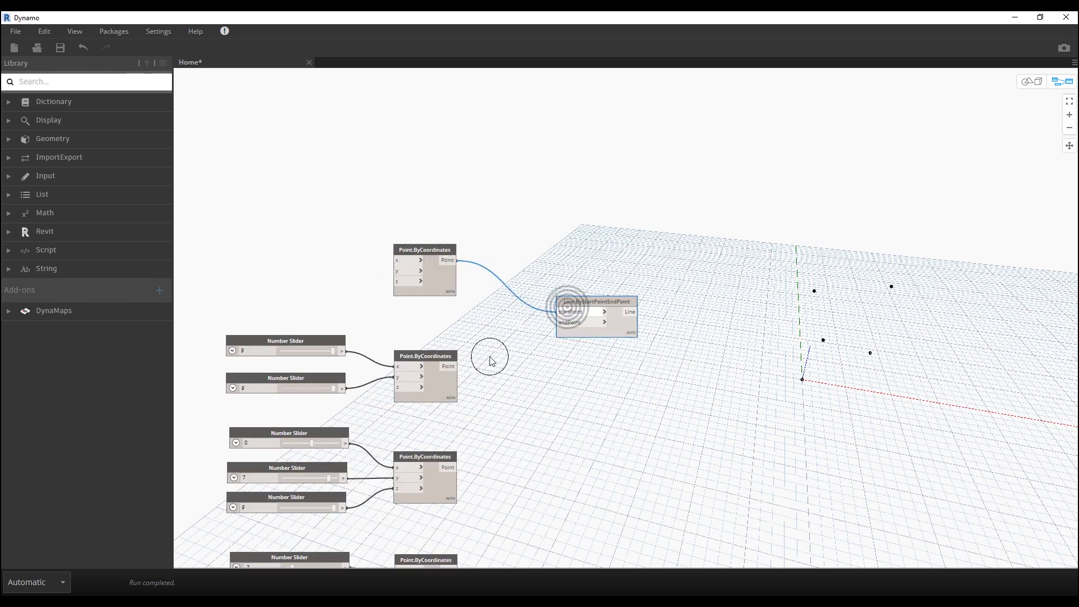
{"action": "left_click_drag", "start_coordinate": [449, 366], "coordinate": [558, 322]}
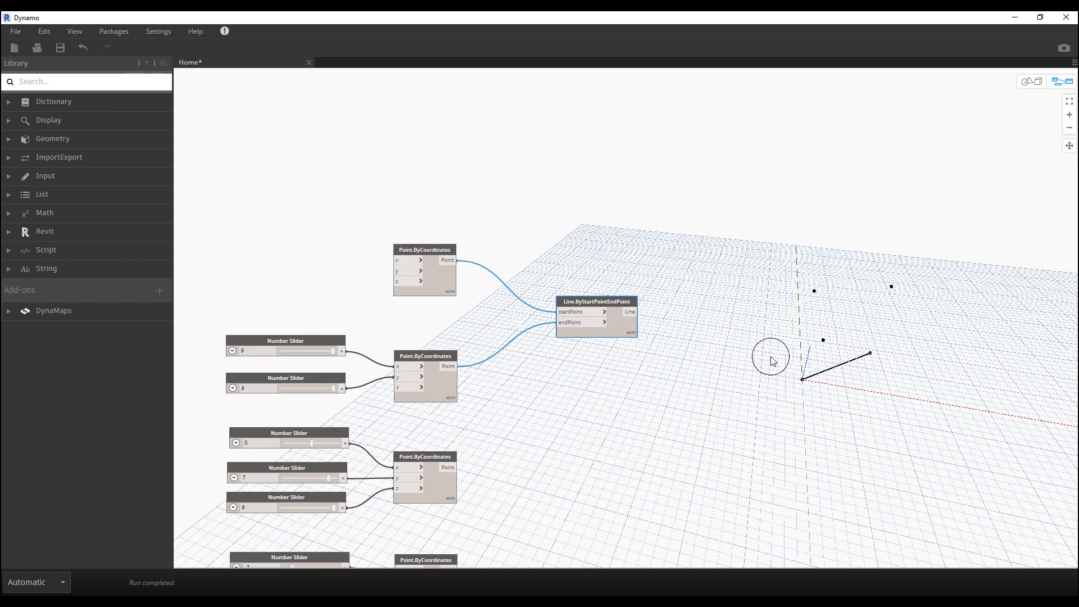
{"action": "key", "text": "ctrl+c"}
{"action": "key", "text": "ctrl+v"}
- Wire the copied line nodes: one ending at the lower point, another joining the middle and lower points
{"action": "left_click_drag", "start_coordinate": [691, 344], "coordinate": [596, 456]}
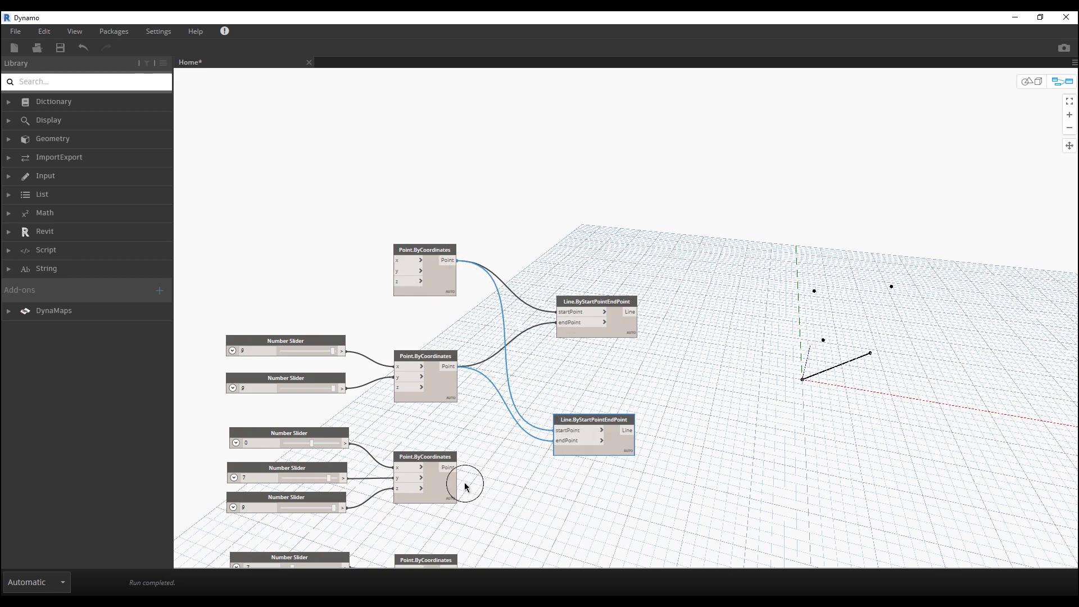
{"action": "left_click_drag", "start_coordinate": [453, 468], "coordinate": [567, 441]}
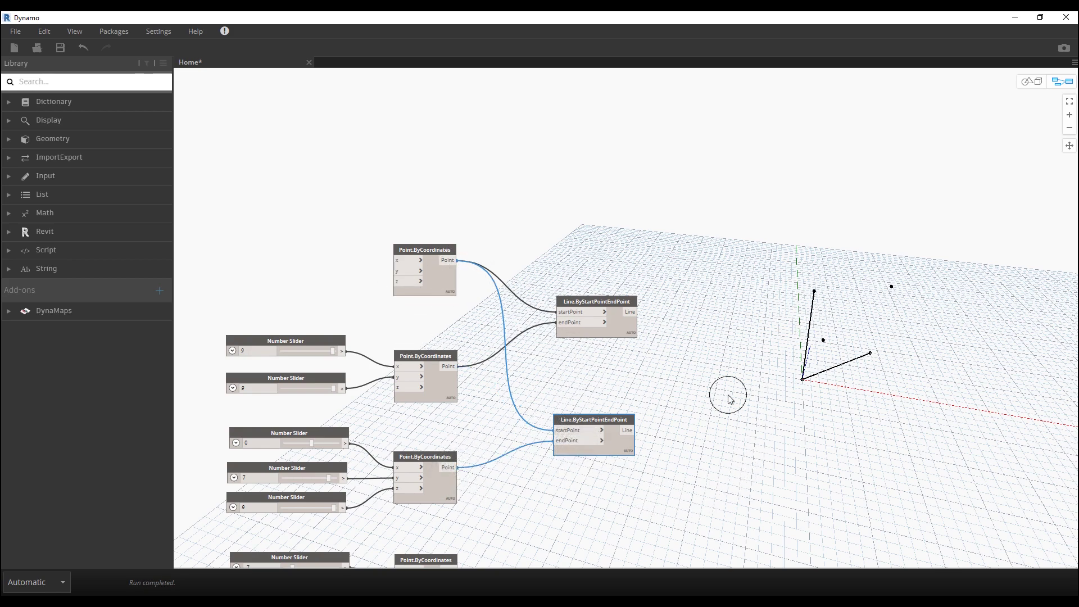
{"action": "scroll", "coordinate": [729, 400], "scroll_direction": "down", "scroll_amount": 5}
{"action": "left_click_drag", "start_coordinate": [652, 264], "coordinate": [664, 403]}
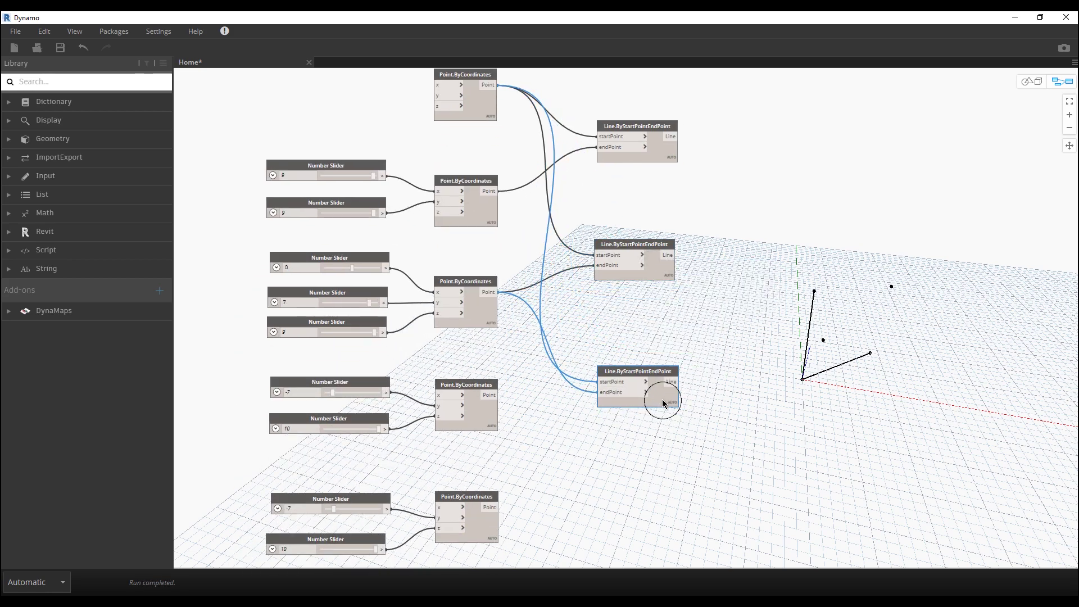
{"action": "left_click_drag", "start_coordinate": [487, 292], "coordinate": [618, 382]}
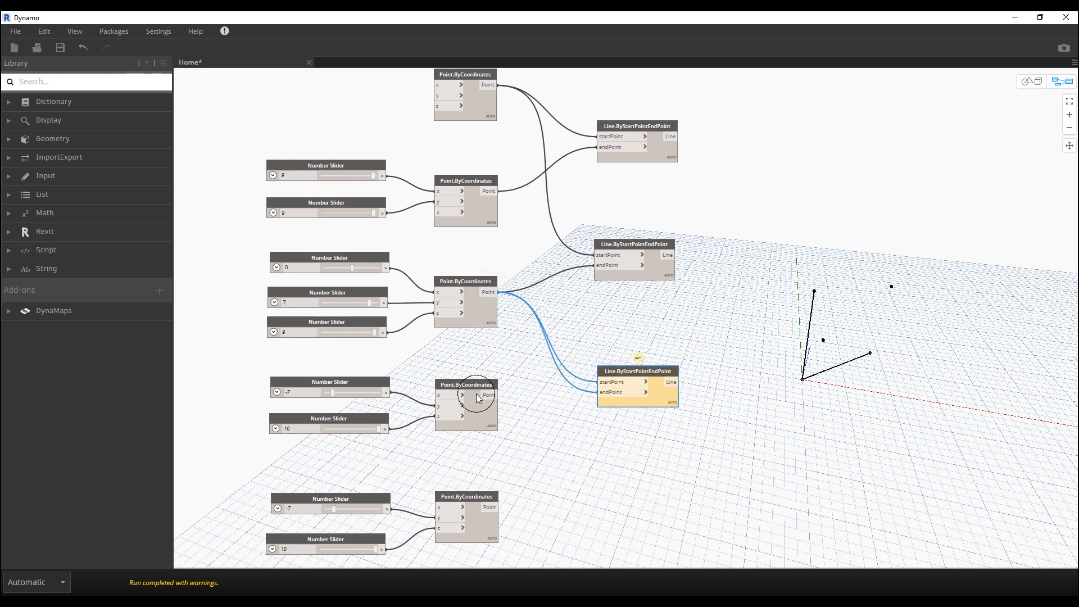
{"action": "left_click_drag", "start_coordinate": [482, 393], "coordinate": [599, 391]}
{"action": "left_click", "coordinate": [702, 461]}
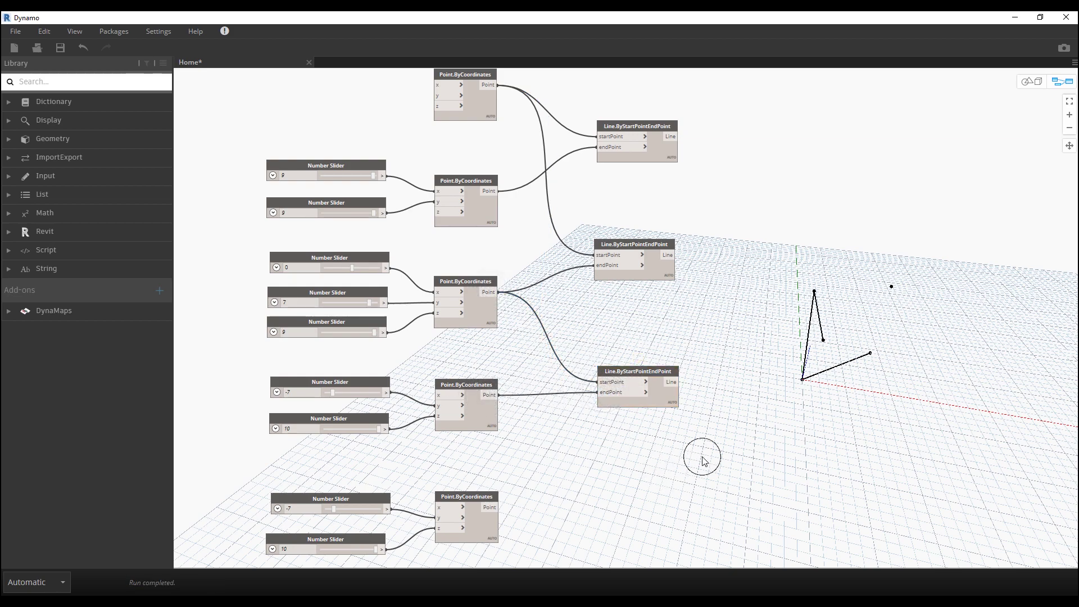
{"action": "mouse_move", "coordinate": [618, 397]}
- Change the middle point's y slider from 7 to -5
{"action": "middle_click_drag", "start_coordinate": [612, 445], "coordinate": [630, 395]}
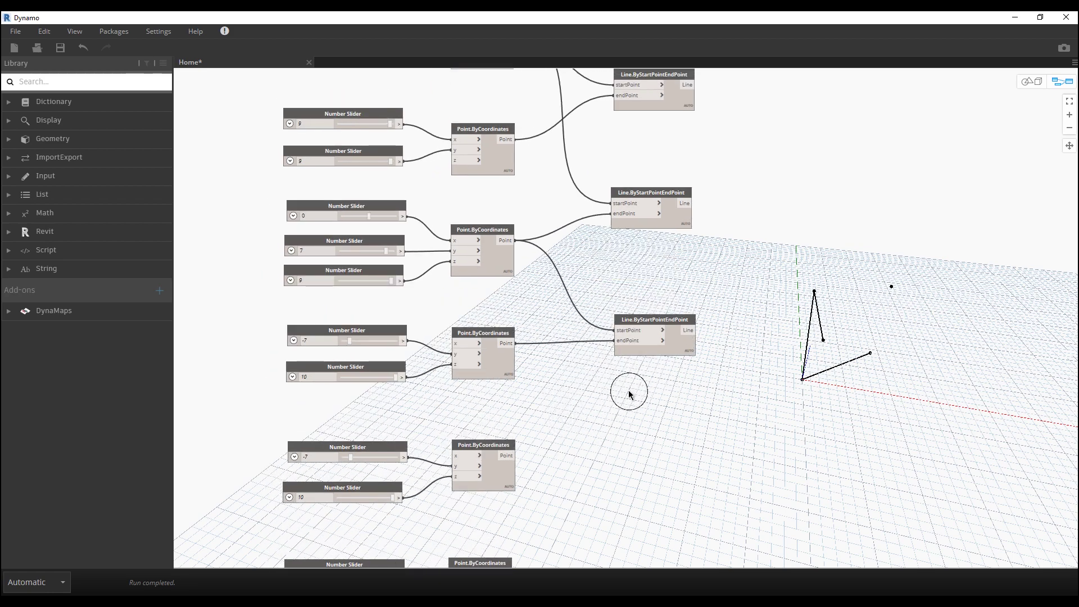
{"action": "middle_click_drag", "start_coordinate": [400, 332], "coordinate": [459, 344]}
{"action": "scroll", "coordinate": [448, 374], "scroll_direction": "up", "scroll_amount": 2}
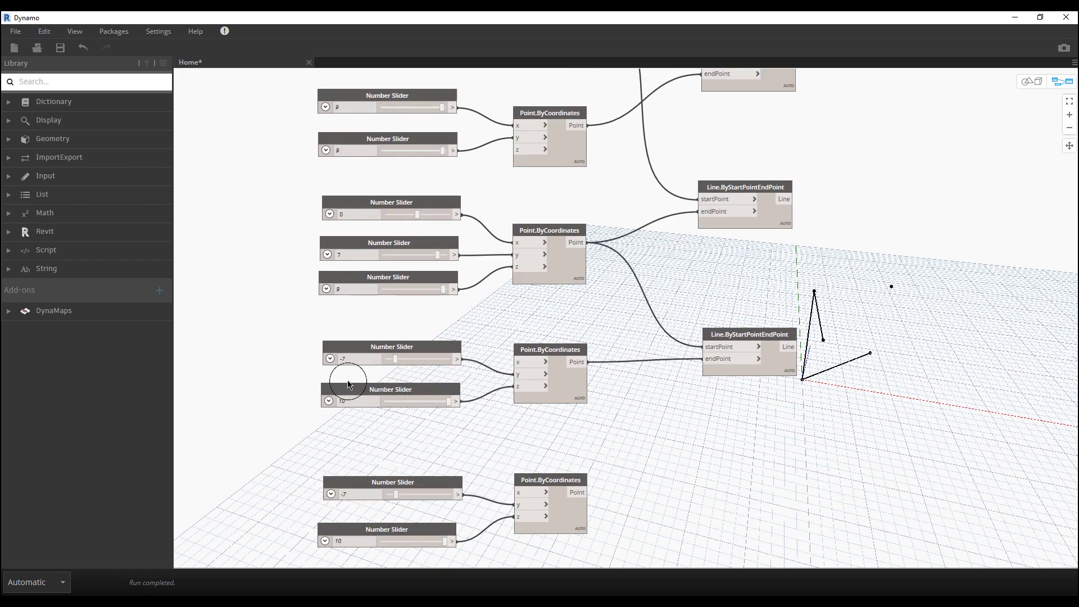
{"action": "middle_click_drag", "start_coordinate": [354, 256], "coordinate": [349, 347]}
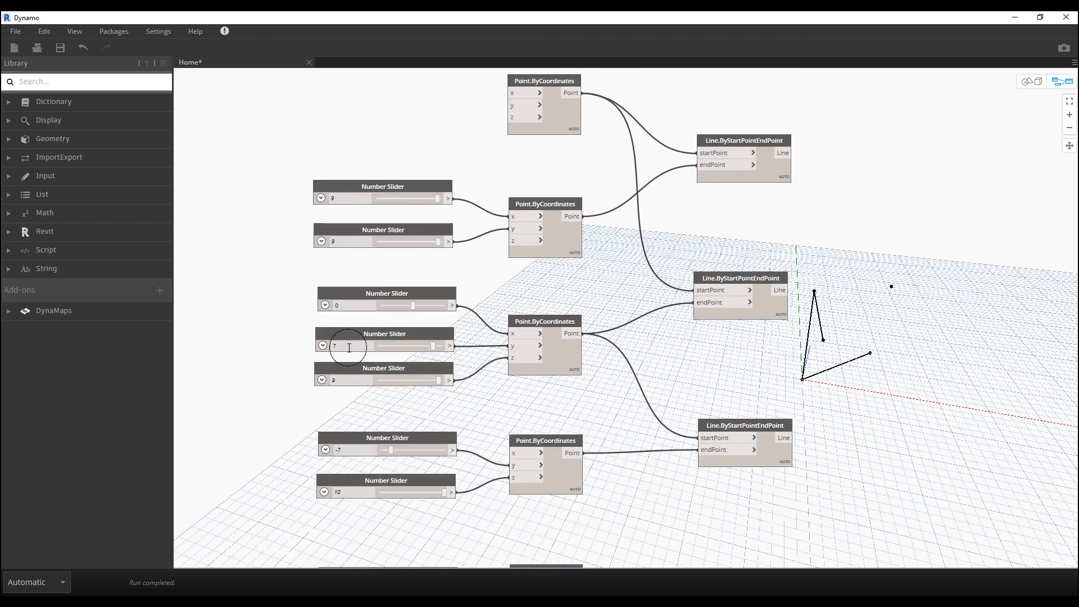
{"action": "left_click_drag", "start_coordinate": [430, 347], "coordinate": [385, 346]}
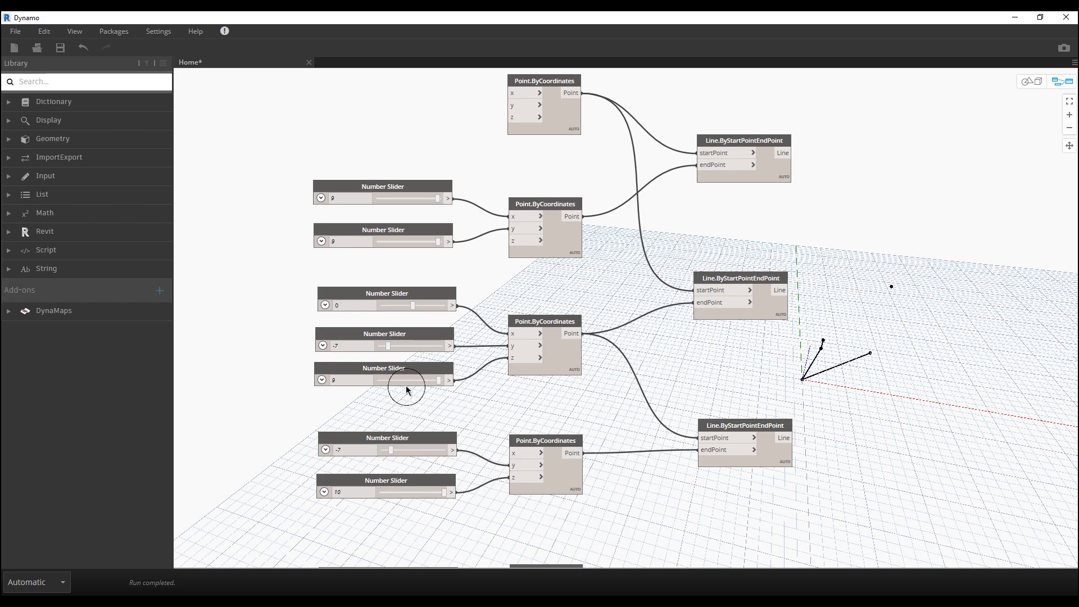
{"action": "left_click", "coordinate": [561, 356]}
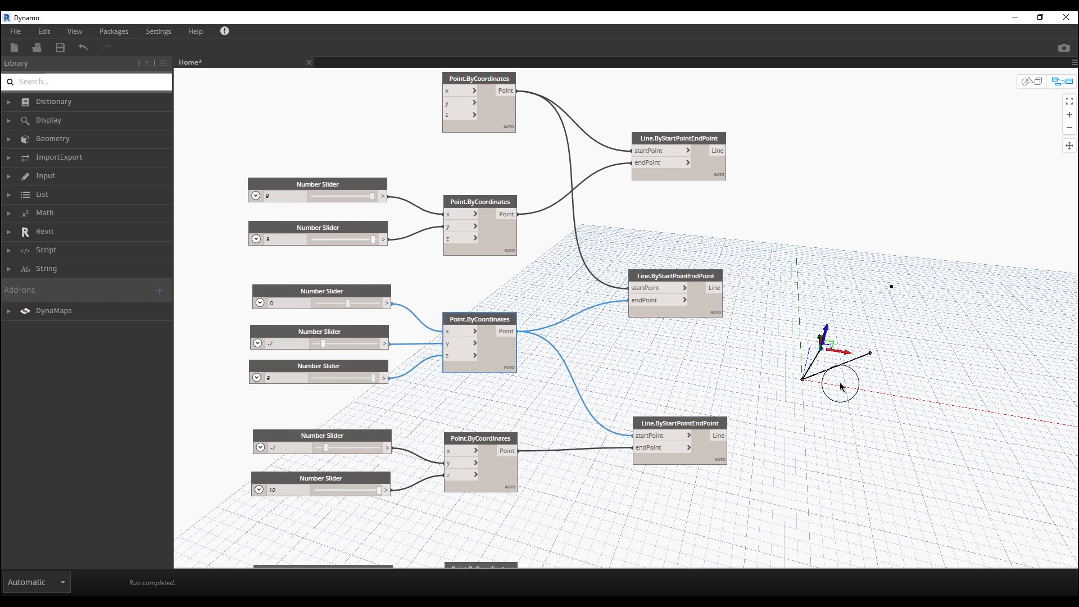
- Orbit the 3D preview to view the points from a new angle
{"action": "left_click", "coordinate": [1033, 82]}
{"action": "middle_click_drag", "start_coordinate": [741, 308], "coordinate": [823, 330]}
{"action": "right_click_drag", "start_coordinate": [823, 330], "coordinate": [771, 309]}
{"action": "left_click", "coordinate": [1056, 81]}
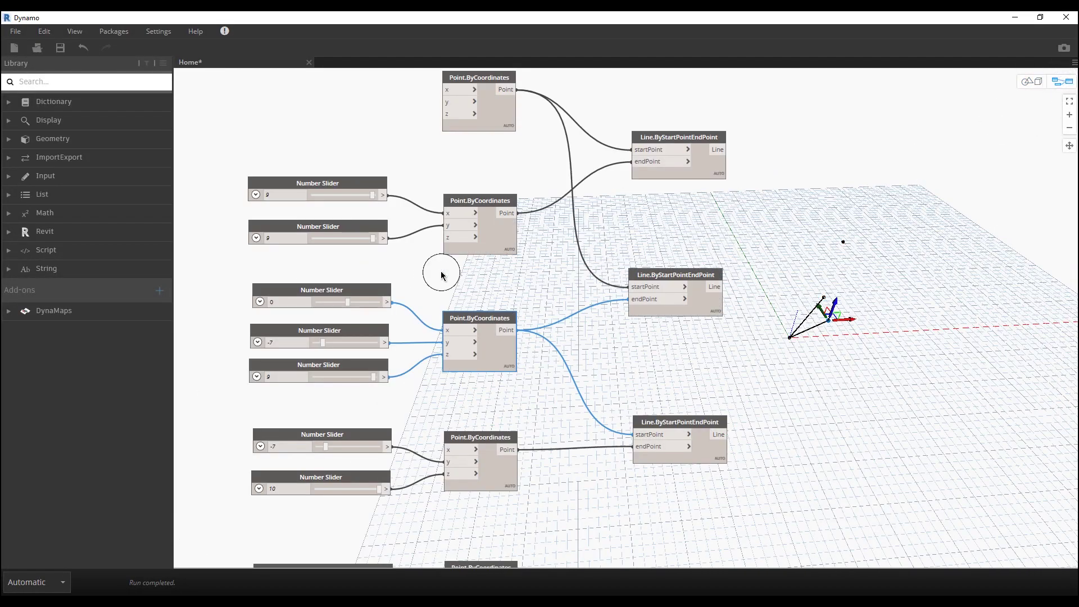
- Set the second point's y slider to -7 and lower the middle point's z value
{"action": "middle_click_drag", "start_coordinate": [412, 285], "coordinate": [445, 348]}
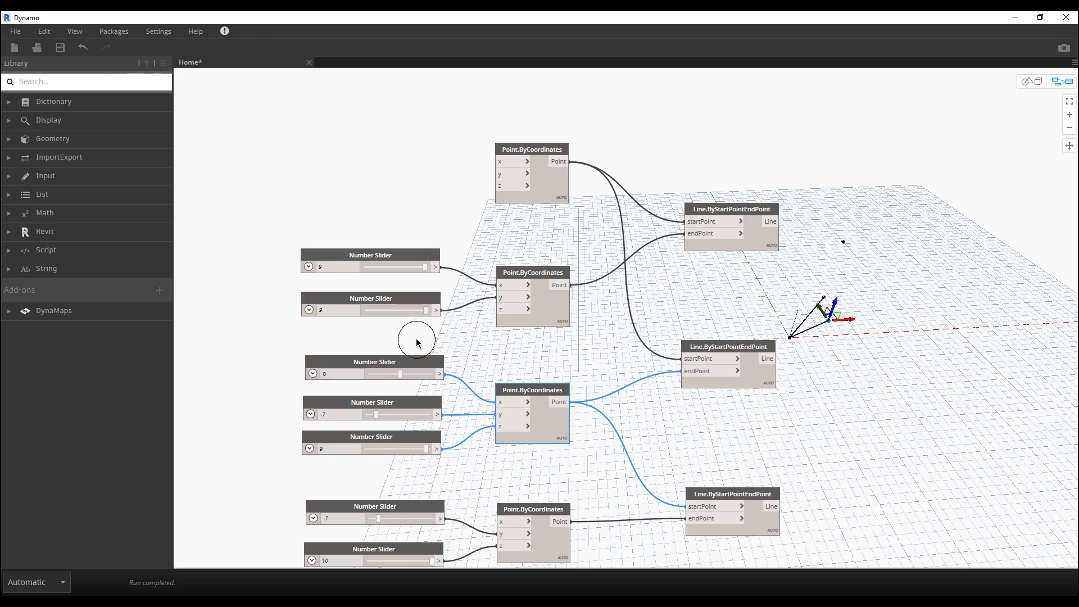
{"action": "scroll", "coordinate": [363, 272], "scroll_direction": "up", "scroll_amount": 2}
{"action": "middle_click_drag", "start_coordinate": [583, 217], "coordinate": [591, 304]}
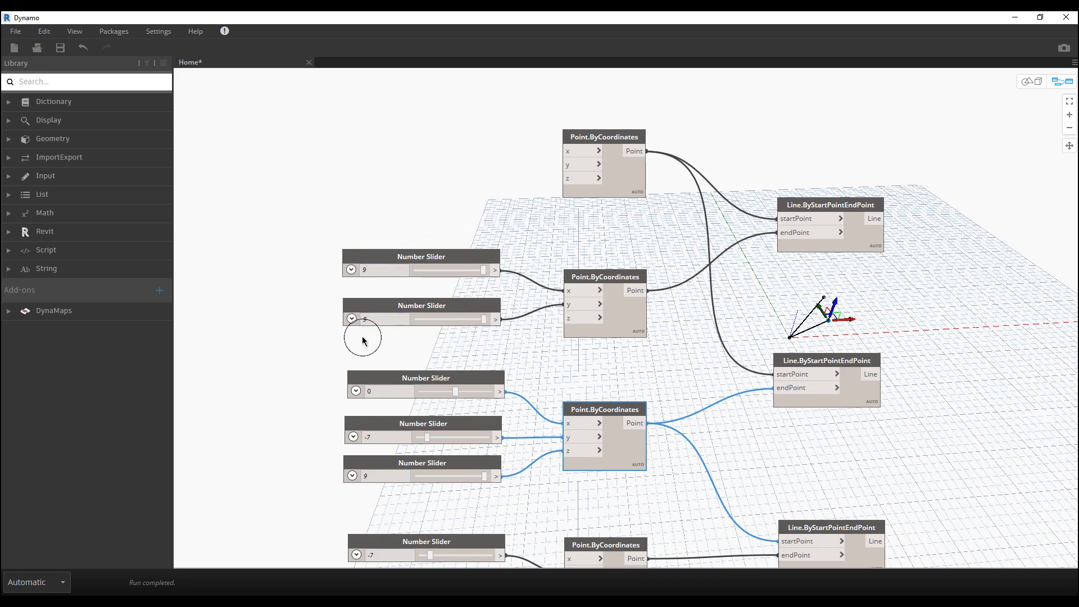
{"action": "left_click_drag", "start_coordinate": [481, 321], "coordinate": [450, 325]}
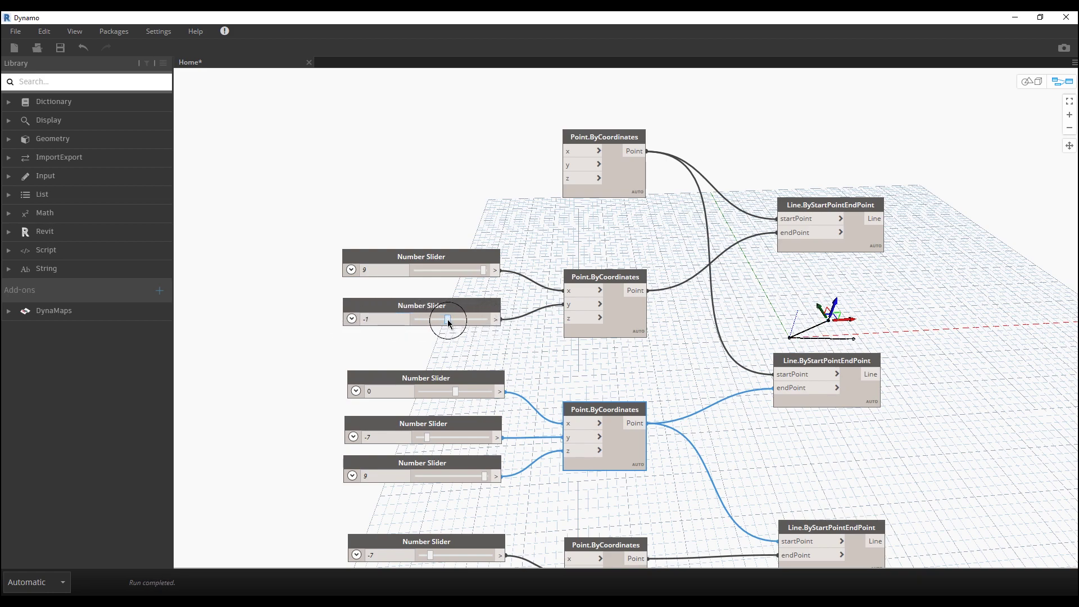
{"action": "left_click", "coordinate": [546, 360]}
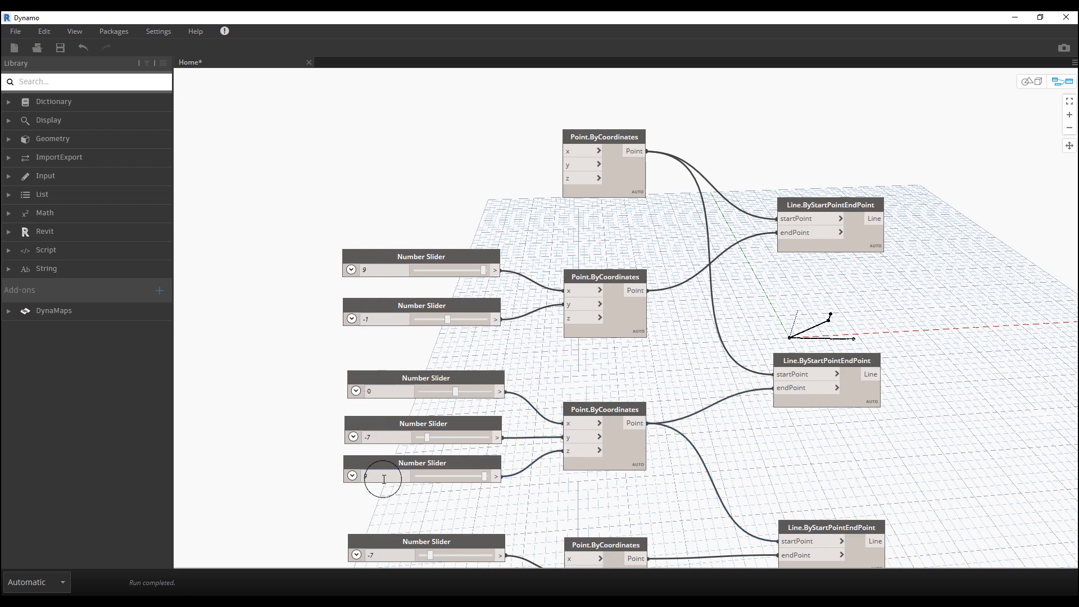
{"action": "left_click_drag", "start_coordinate": [486, 477], "coordinate": [425, 477]}
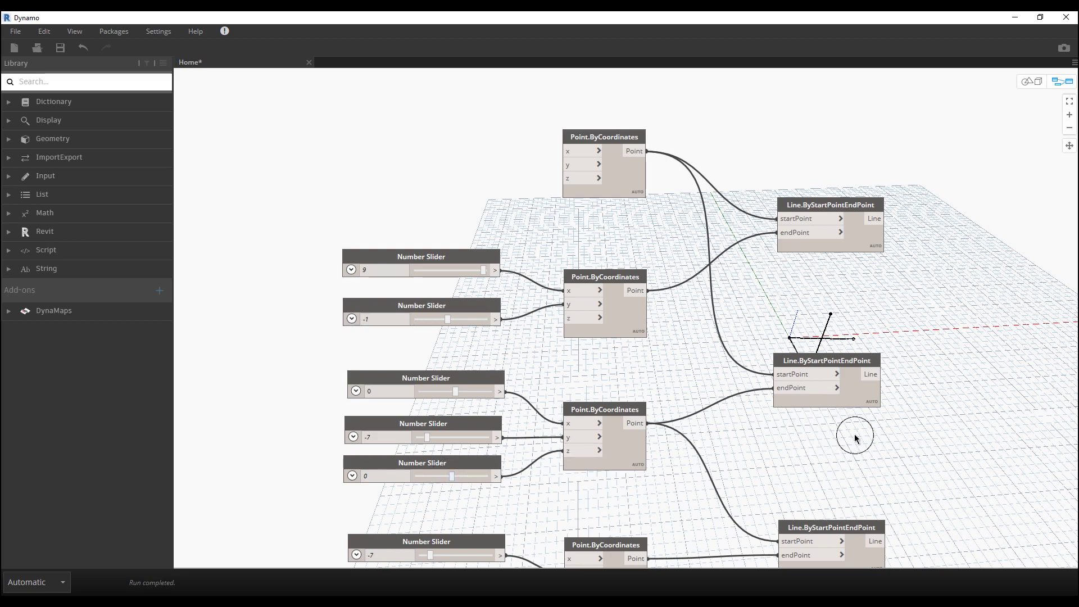
{"action": "middle_click_drag", "start_coordinate": [754, 435], "coordinate": [637, 341]}
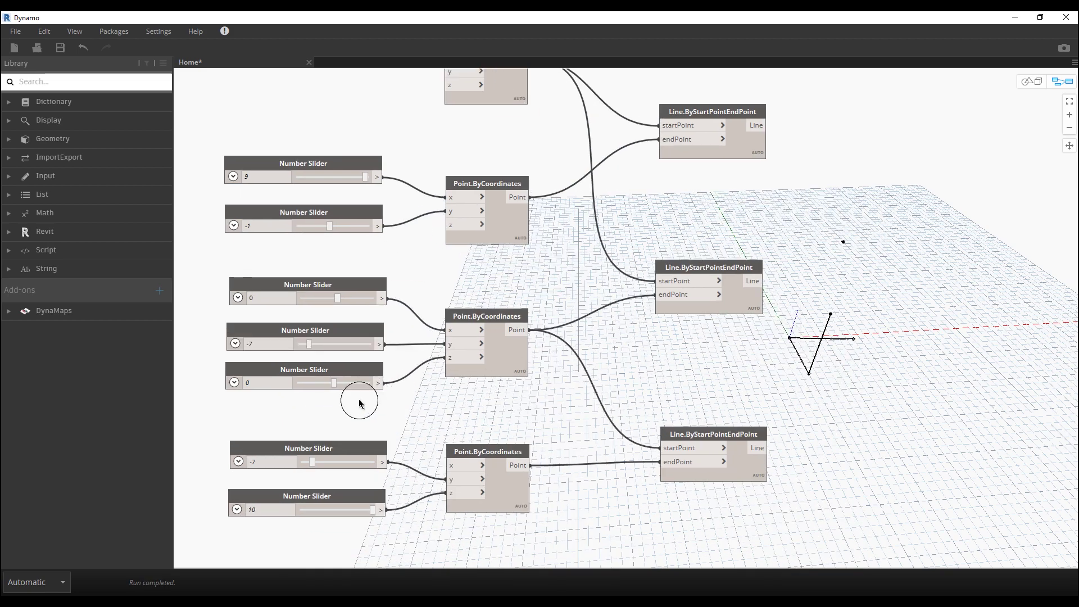
{"action": "middle_click_drag", "start_coordinate": [359, 400], "coordinate": [433, 337]}
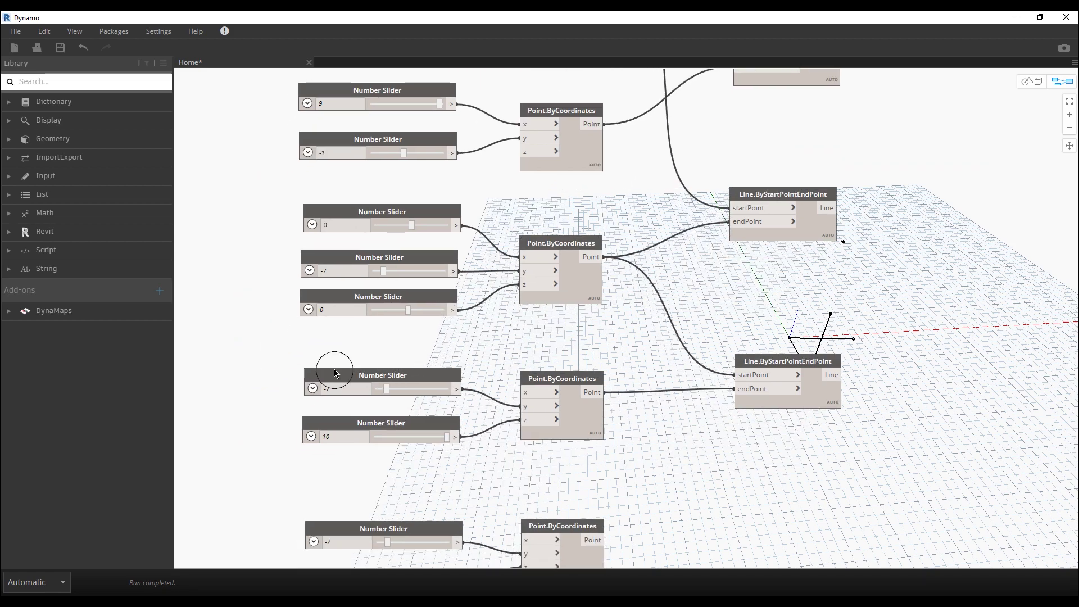
{"action": "middle_click_drag", "start_coordinate": [370, 502], "coordinate": [414, 376]}
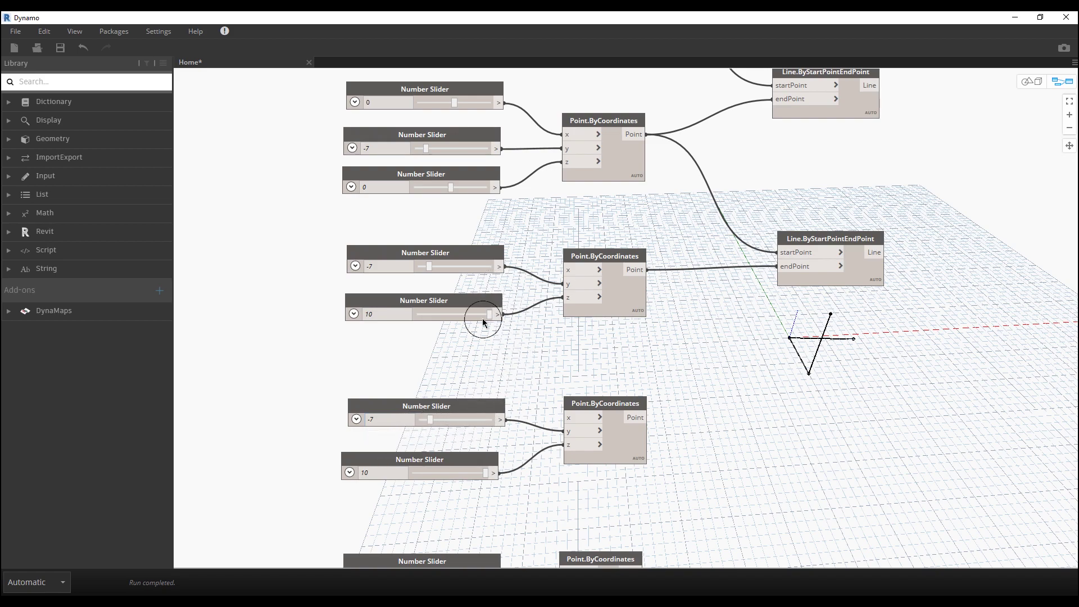
- Remove an accidentally pasted line node
{"action": "key", "text": "ctrl+v"}
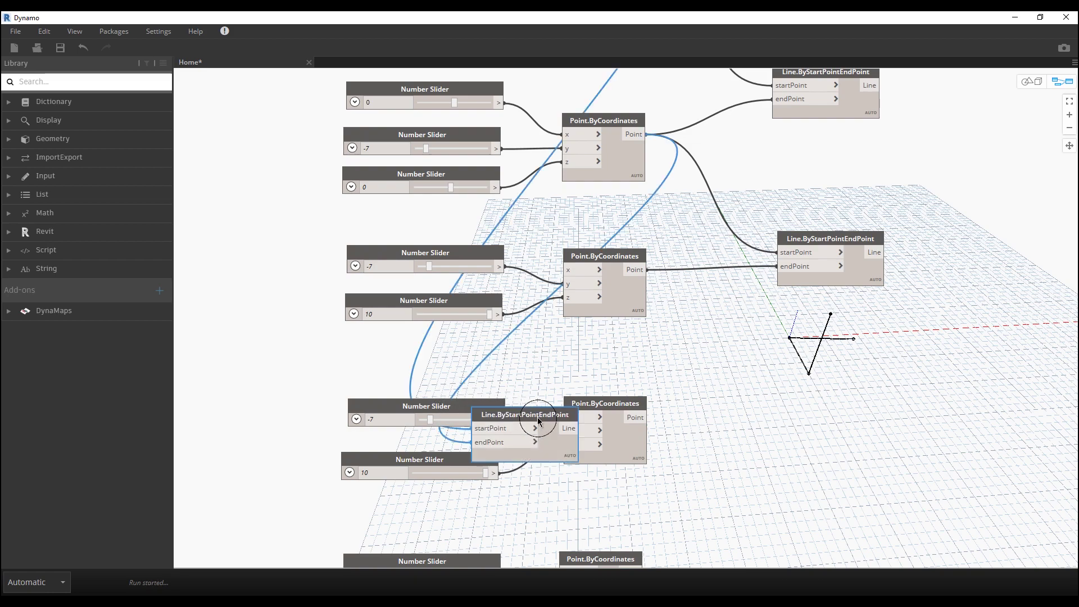
{"action": "left_click_drag", "start_coordinate": [539, 415], "coordinate": [483, 356]}
{"action": "key", "text": "Delete"}
- Duplicate a Number Slider, set it to 10, and align it beside the third point
{"action": "left_click", "coordinate": [443, 409]}
{"action": "key", "text": "ctrl+c"}
{"action": "key", "text": "ctrl+v"}
{"action": "left_click_drag", "start_coordinate": [553, 426], "coordinate": [378, 373]}
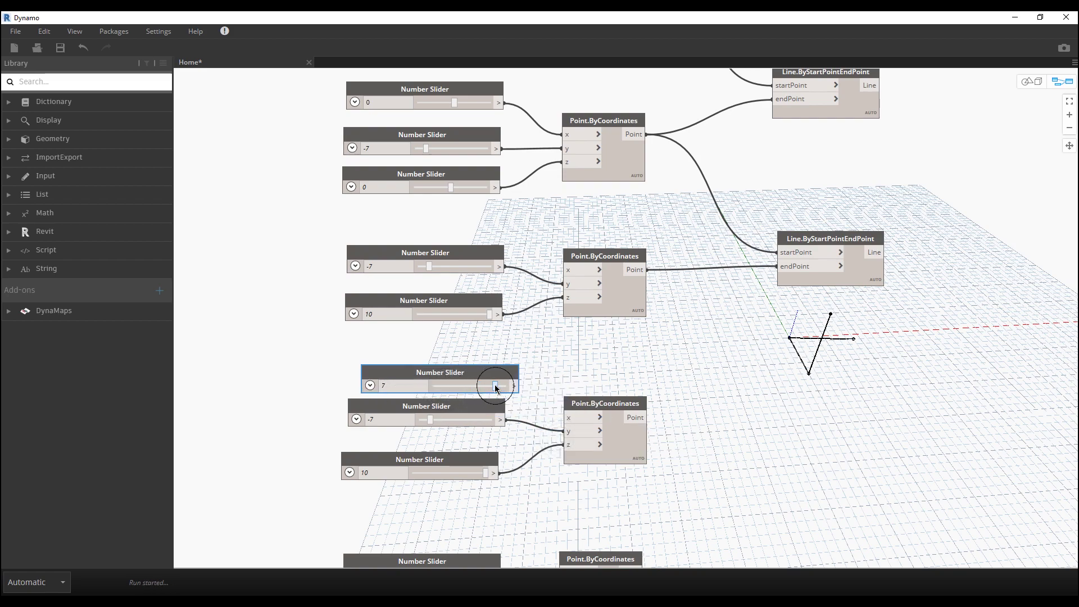
{"action": "left_click_drag", "start_coordinate": [494, 386], "coordinate": [584, 418]}
{"action": "left_click_drag", "start_coordinate": [445, 372], "coordinate": [427, 370]}
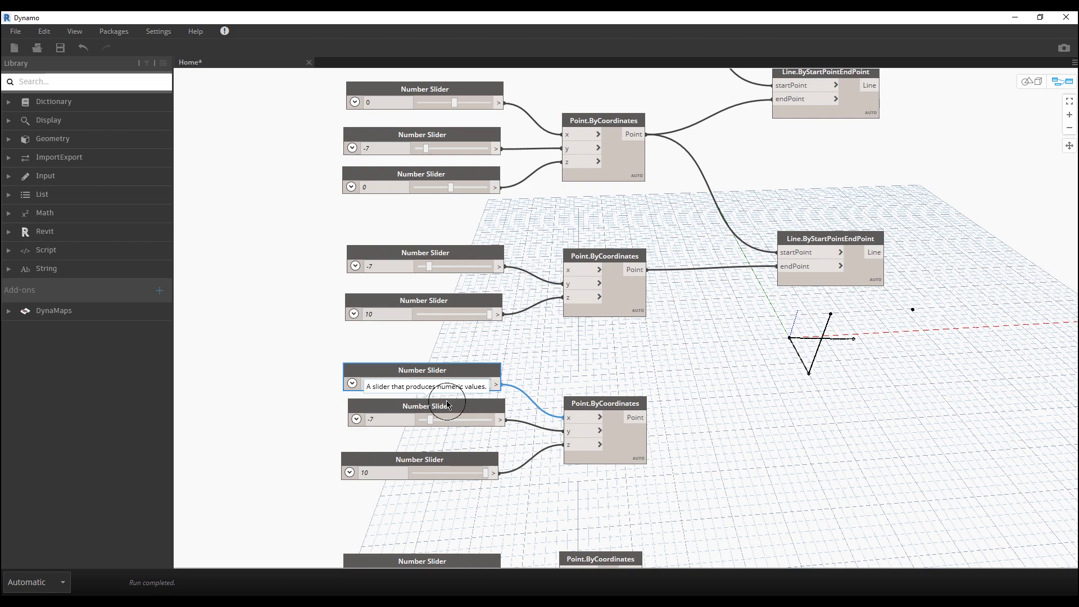
{"action": "scroll", "coordinate": [461, 475], "scroll_direction": "down", "scroll_amount": 3}
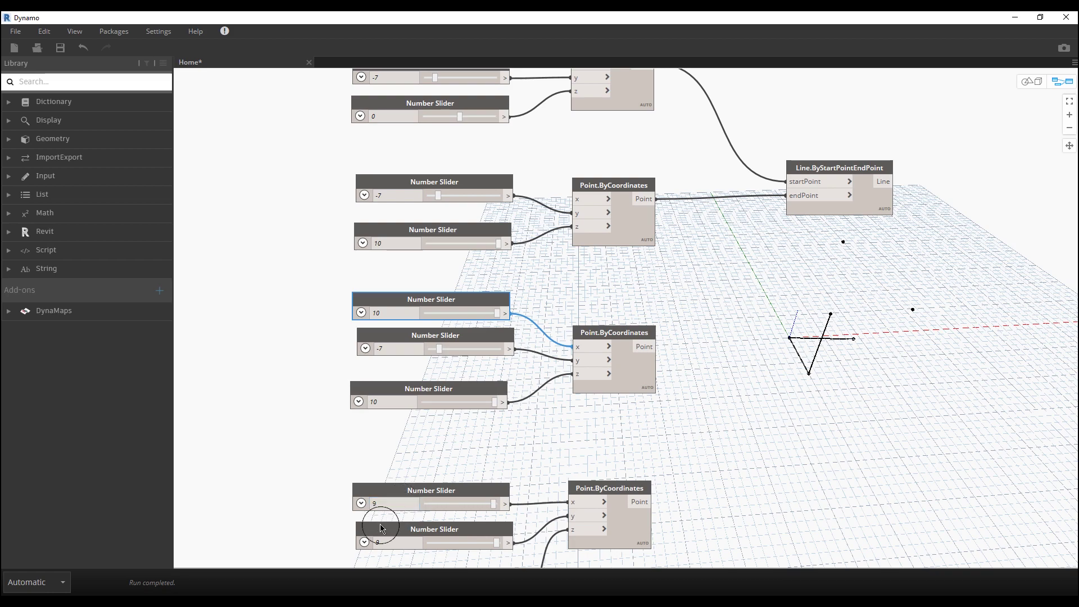
{"action": "scroll", "coordinate": [415, 467], "scroll_direction": "down", "scroll_amount": 3}
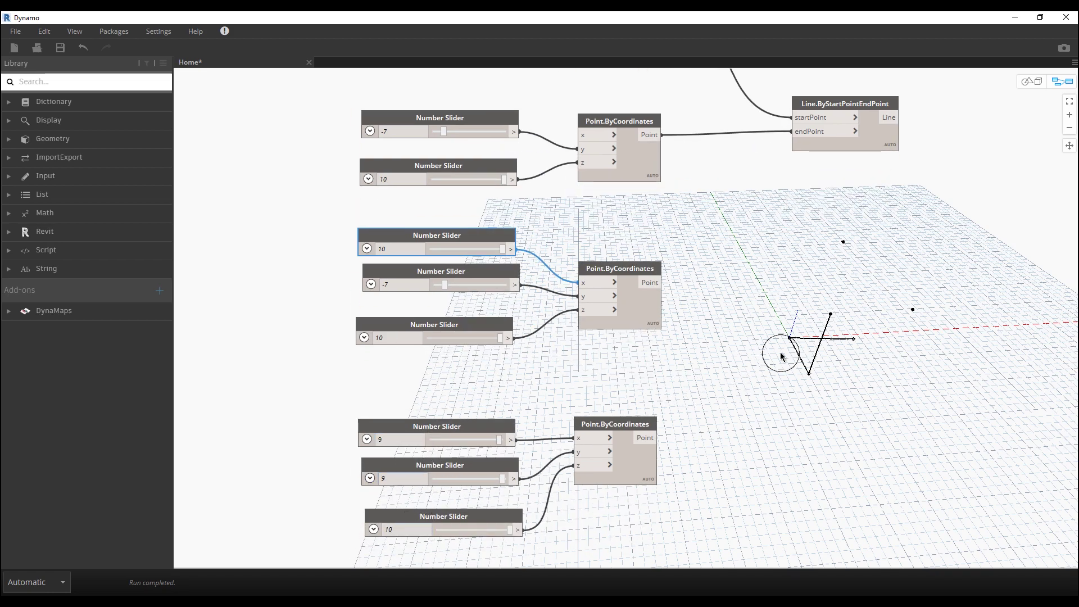
{"action": "scroll", "coordinate": [448, 458], "scroll_direction": "down", "scroll_amount": 3}
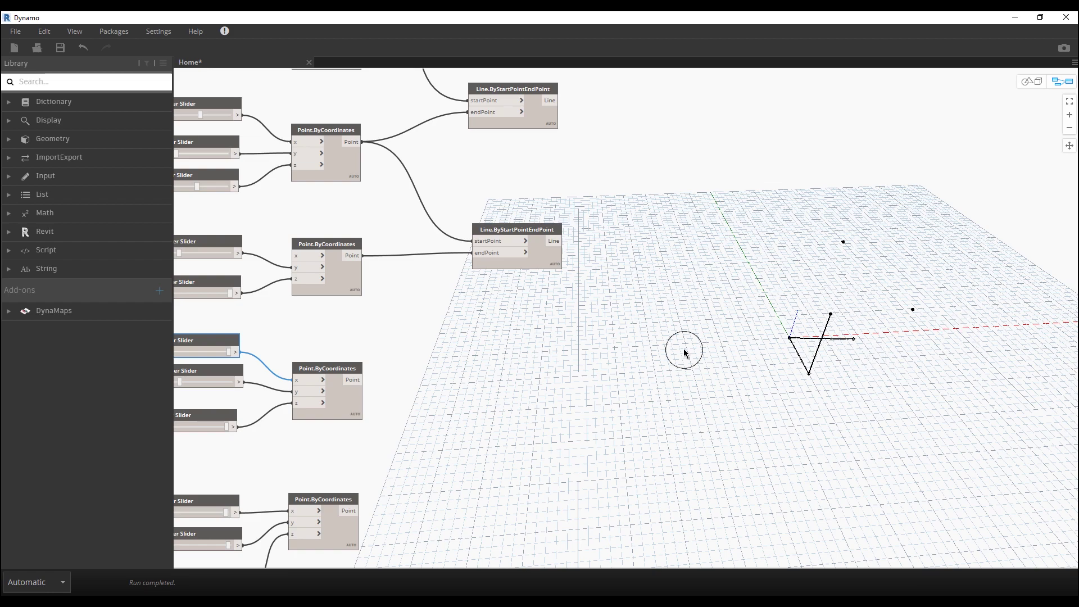
- Duplicate a line node and rewire it from the middle point to the lower point
{"action": "left_click", "coordinate": [548, 263]}
{"action": "key", "text": "ctrl+c"}
{"action": "key", "text": "ctrl+v"}
{"action": "left_click", "coordinate": [637, 270]}
{"action": "left_click_drag", "start_coordinate": [637, 270], "coordinate": [554, 373]}
{"action": "left_click", "coordinate": [485, 348]}
{"action": "left_click", "coordinate": [506, 368]}
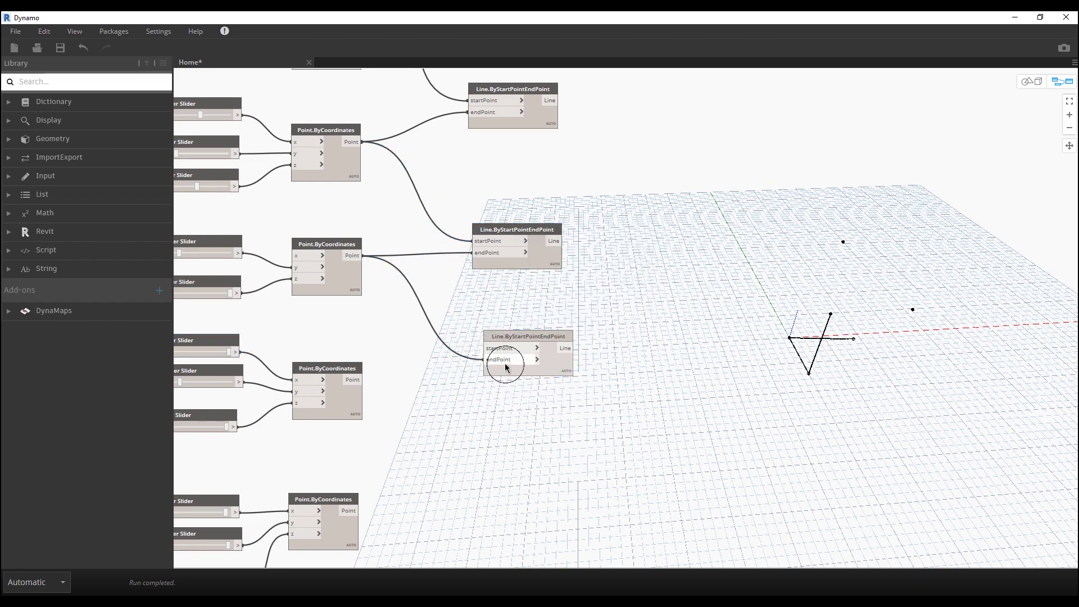
{"action": "left_click", "coordinate": [414, 378]}
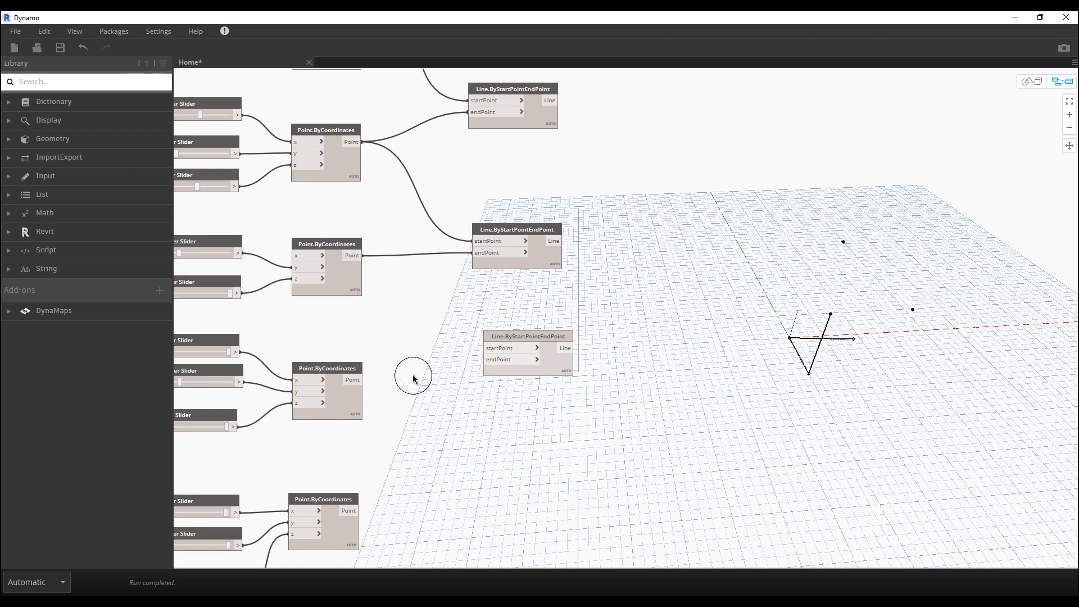
{"action": "left_click", "coordinate": [353, 264]}
{"action": "left_click", "coordinate": [363, 256]}
{"action": "left_click", "coordinate": [484, 349]}
{"action": "left_click", "coordinate": [354, 380]}
{"action": "left_click", "coordinate": [484, 359]}
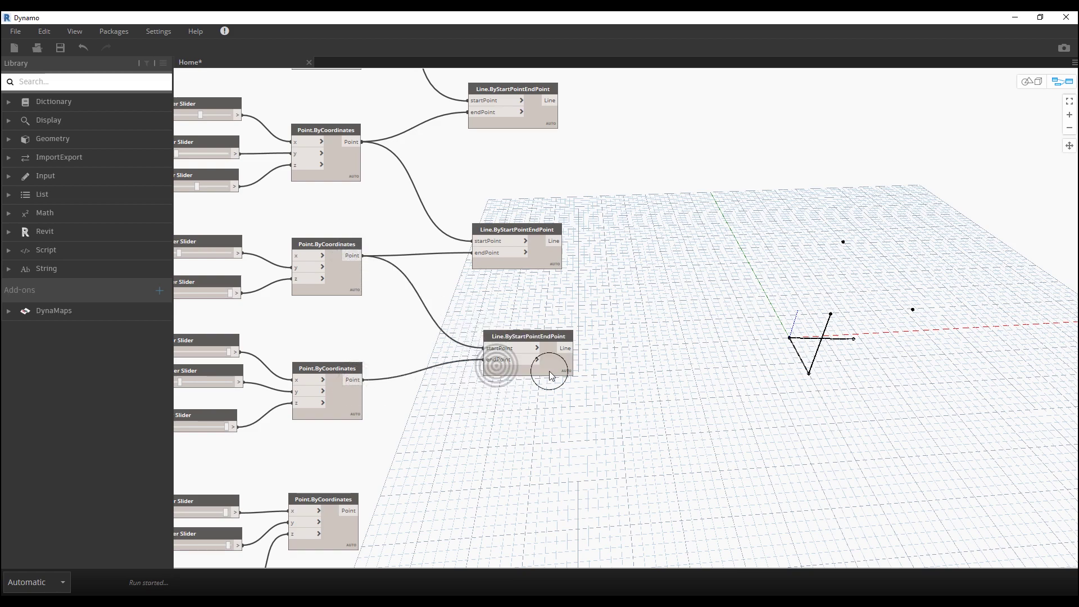
- Add another line copy running from the middle point to the bottom point
{"action": "left_click", "coordinate": [494, 365]}
{"action": "key", "text": "ctrl+c"}
{"action": "key", "text": "ctrl+v"}
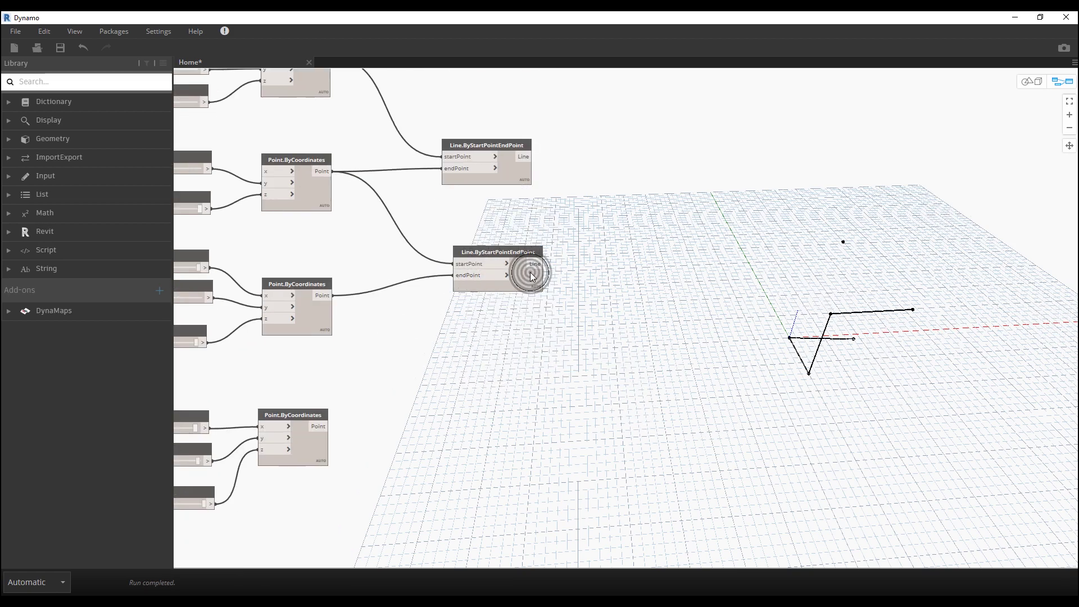
{"action": "left_click_drag", "start_coordinate": [537, 296], "coordinate": [505, 410]}
{"action": "left_click", "coordinate": [317, 427]}
{"action": "left_click", "coordinate": [456, 393]}
{"action": "left_click", "coordinate": [325, 296]}
{"action": "left_click", "coordinate": [456, 383]}
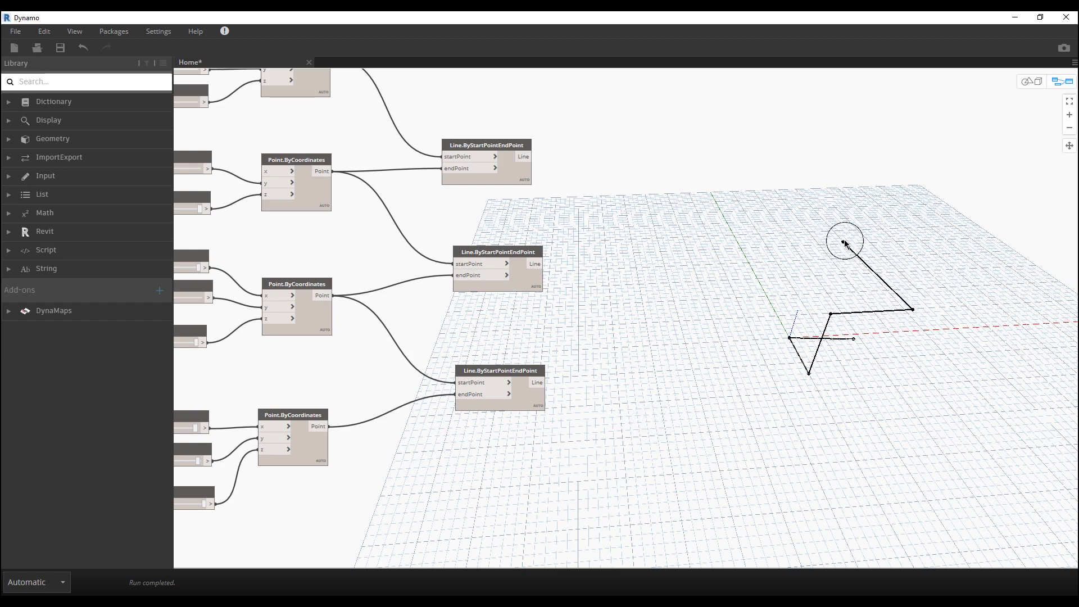
- Paste one more Line.ByStartPointEndPoint copy beside the others
{"action": "left_click", "coordinate": [510, 404]}
{"action": "key", "text": "ctrl+c"}
{"action": "key", "text": "ctrl+v"}
{"action": "left_click", "coordinate": [622, 422]}
{"action": "left_click_drag", "start_coordinate": [623, 423], "coordinate": [528, 467]}
- Connect the top point to the new line node's startPoint
{"action": "scroll", "coordinate": [535, 450], "scroll_direction": "down", "scroll_amount": 5}
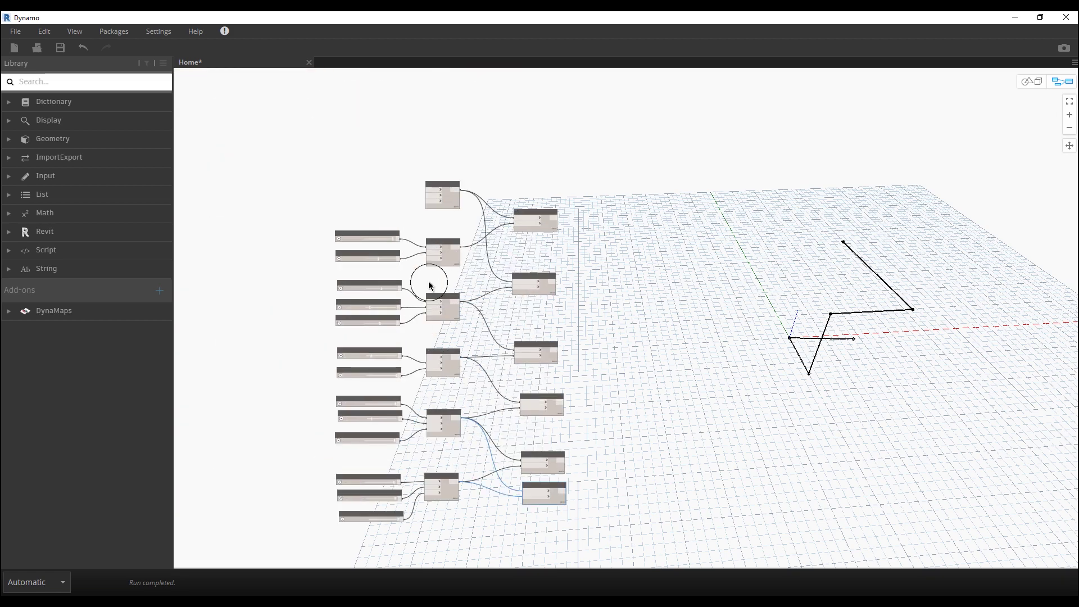
{"action": "left_click", "coordinate": [469, 246]}
{"action": "scroll", "coordinate": [481, 376], "scroll_direction": "down", "scroll_amount": 2}
{"action": "scroll", "coordinate": [517, 384], "scroll_direction": "up", "scroll_amount": 6}
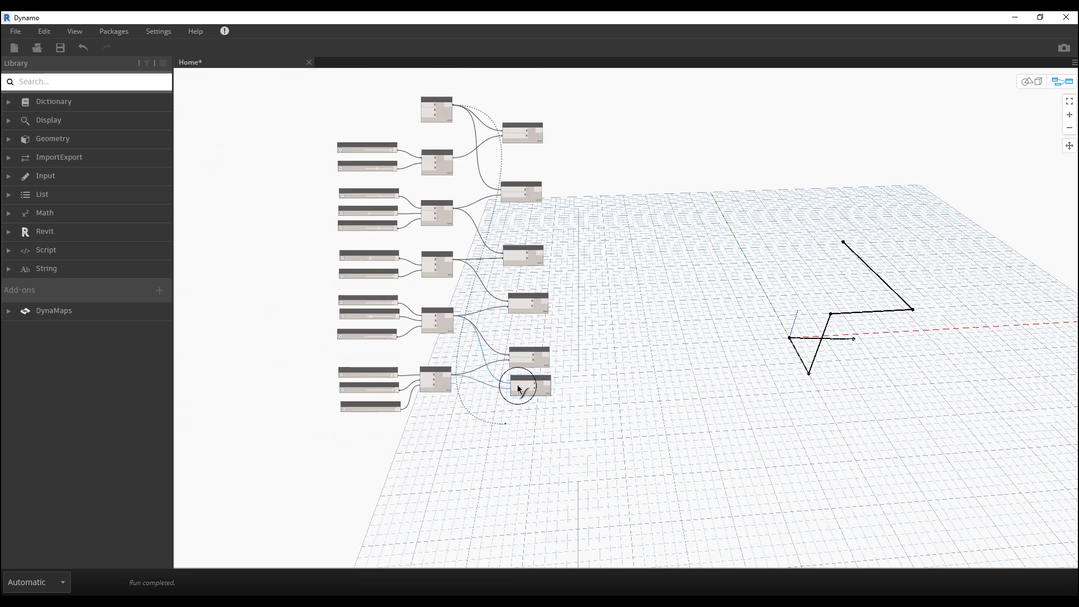
{"action": "left_click", "coordinate": [519, 388]}
{"action": "left_click", "coordinate": [519, 388]}
- Wire the third and second points into the bottom line node
{"action": "left_click", "coordinate": [365, 381]}
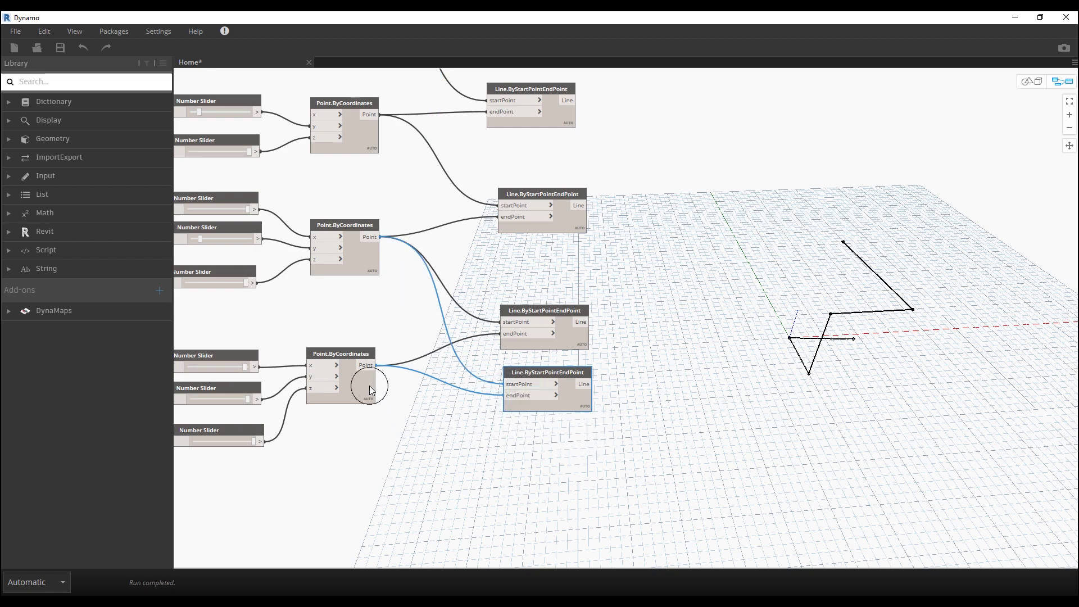
{"action": "scroll", "coordinate": [472, 296], "scroll_direction": "down", "scroll_amount": 3}
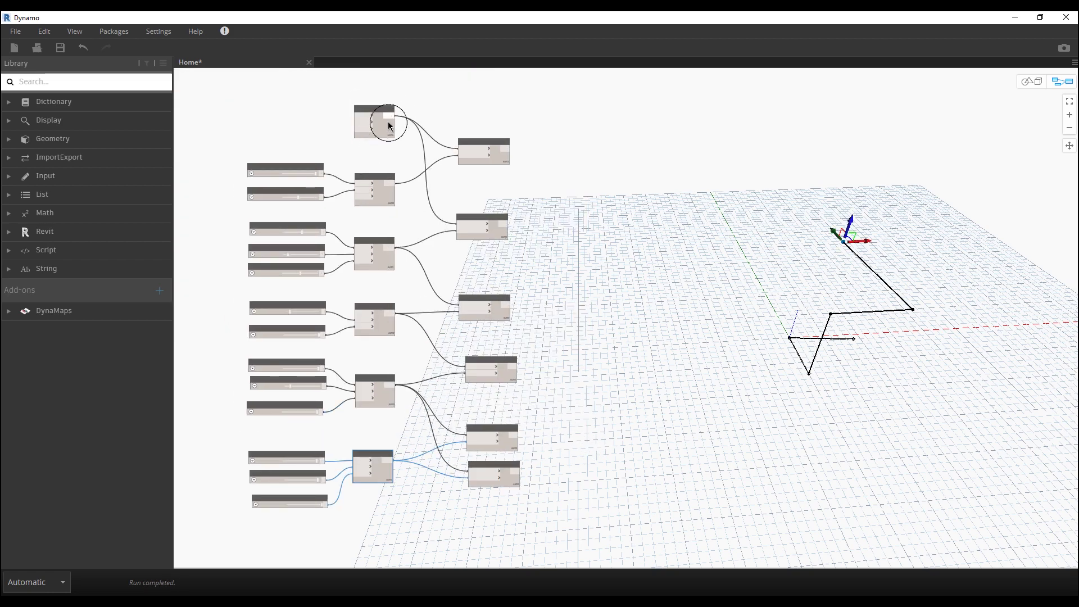
{"action": "left_click", "coordinate": [391, 126]}
{"action": "left_click", "coordinate": [392, 201]}
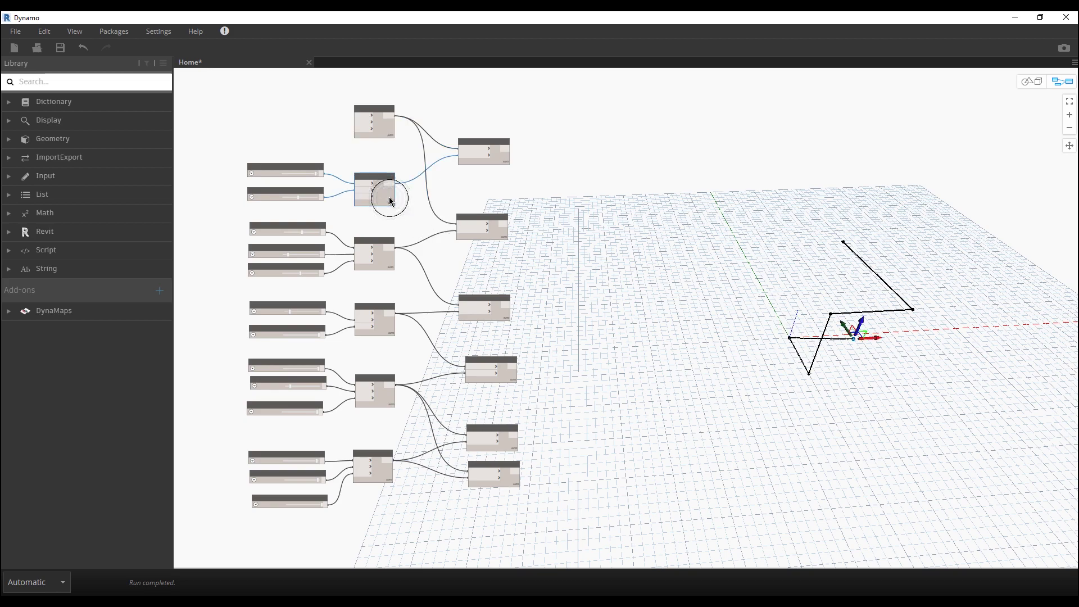
{"action": "left_click", "coordinate": [444, 264]}
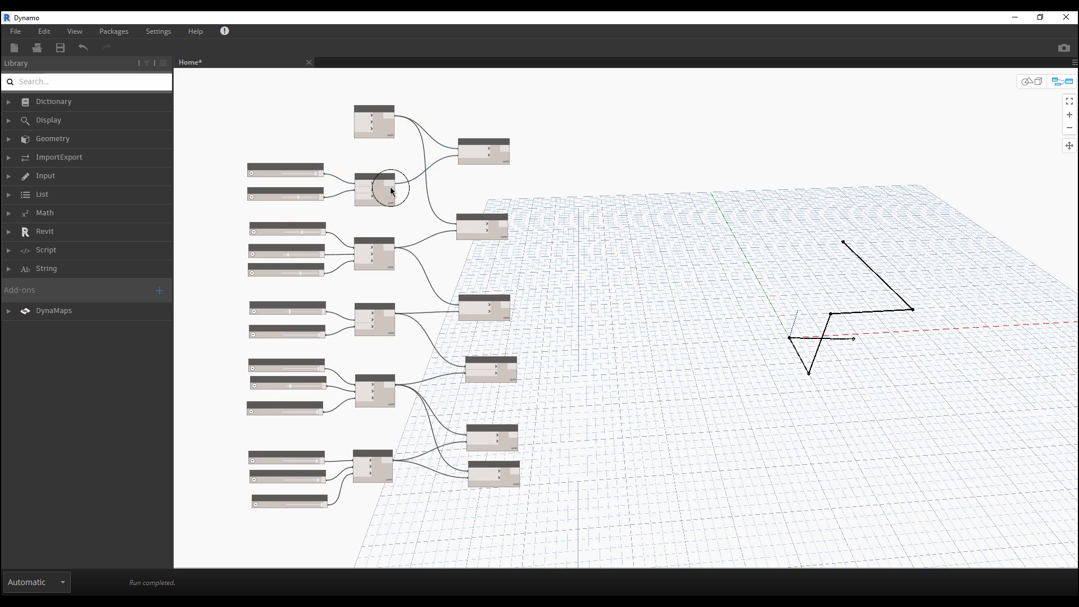
{"action": "left_click_drag", "start_coordinate": [392, 254], "coordinate": [470, 477]}
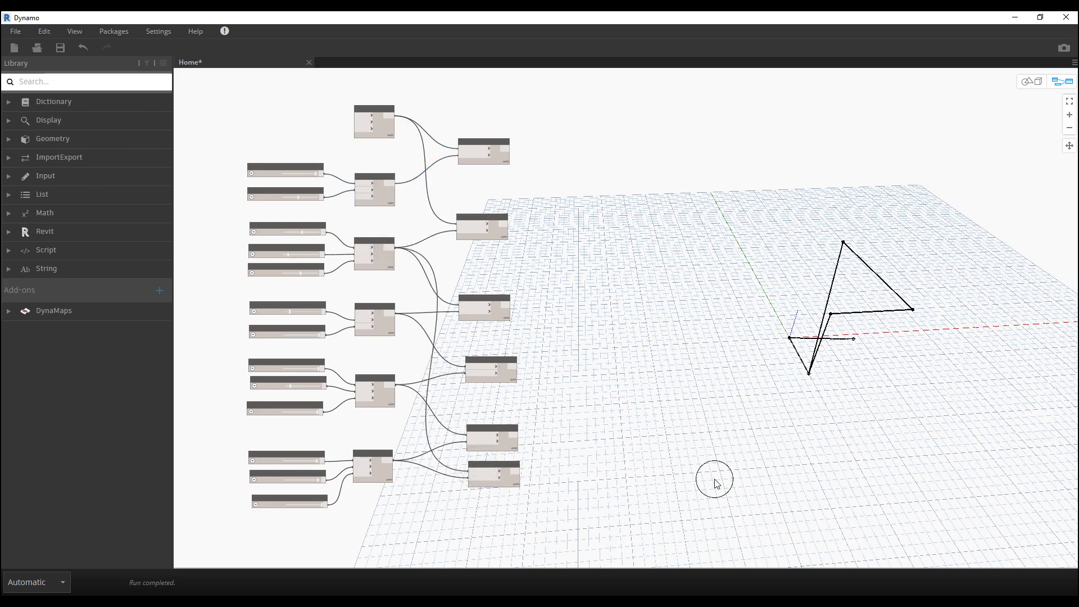
{"action": "left_click", "coordinate": [375, 206]}
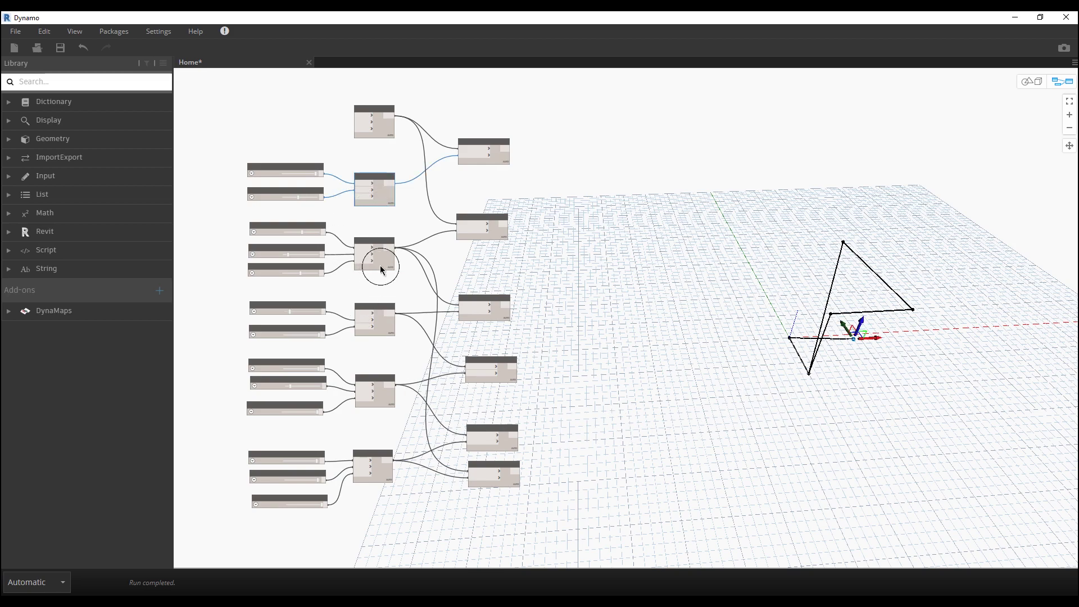
{"action": "left_click_drag", "start_coordinate": [389, 185], "coordinate": [472, 472]}
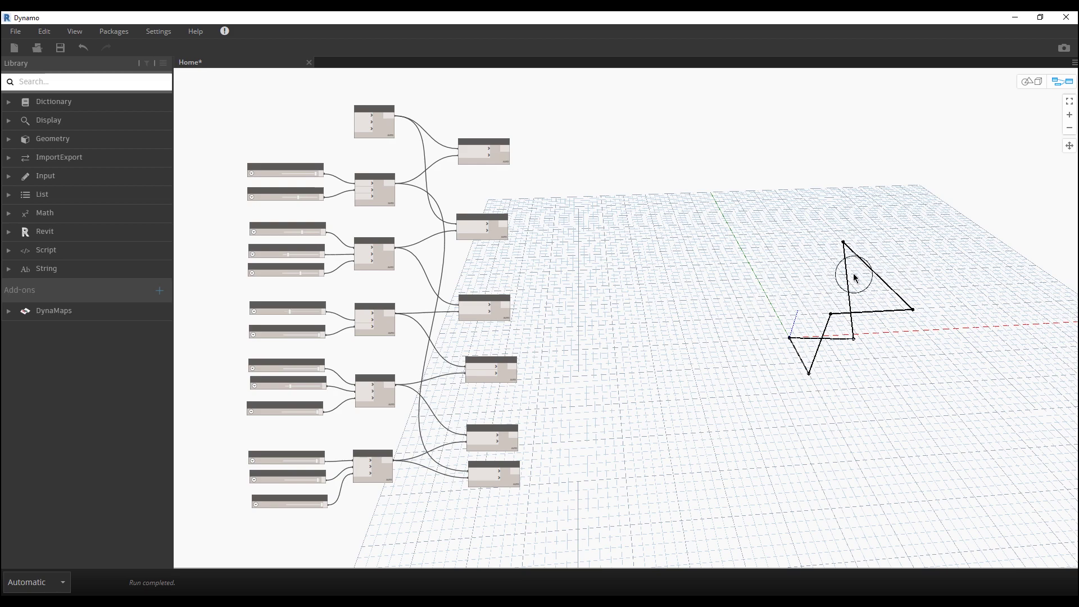
- Adjust the top point's sliders and change a point's y value from -7 to -8
{"action": "scroll", "coordinate": [303, 231], "scroll_direction": "up", "scroll_amount": 5}
{"action": "middle_click_drag", "start_coordinate": [481, 274], "coordinate": [357, 234]}
{"action": "left_click", "coordinate": [285, 224]}
{"action": "left_click_drag", "start_coordinate": [286, 225], "coordinate": [286, 222]}
{"action": "left_click_drag", "start_coordinate": [243, 282], "coordinate": [250, 282]}
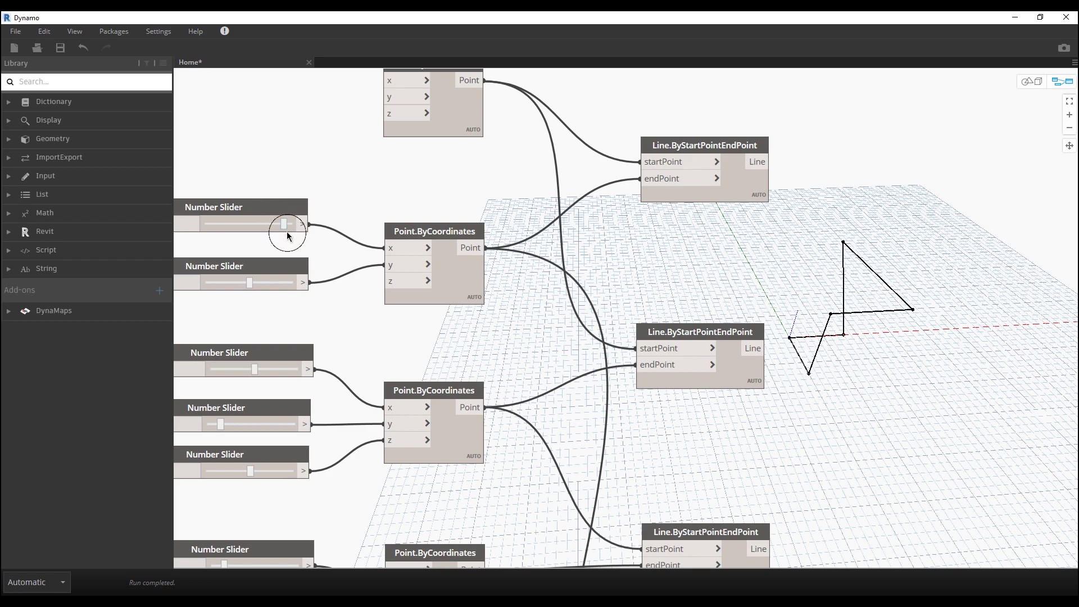
{"action": "left_click_drag", "start_coordinate": [281, 224], "coordinate": [264, 216]}
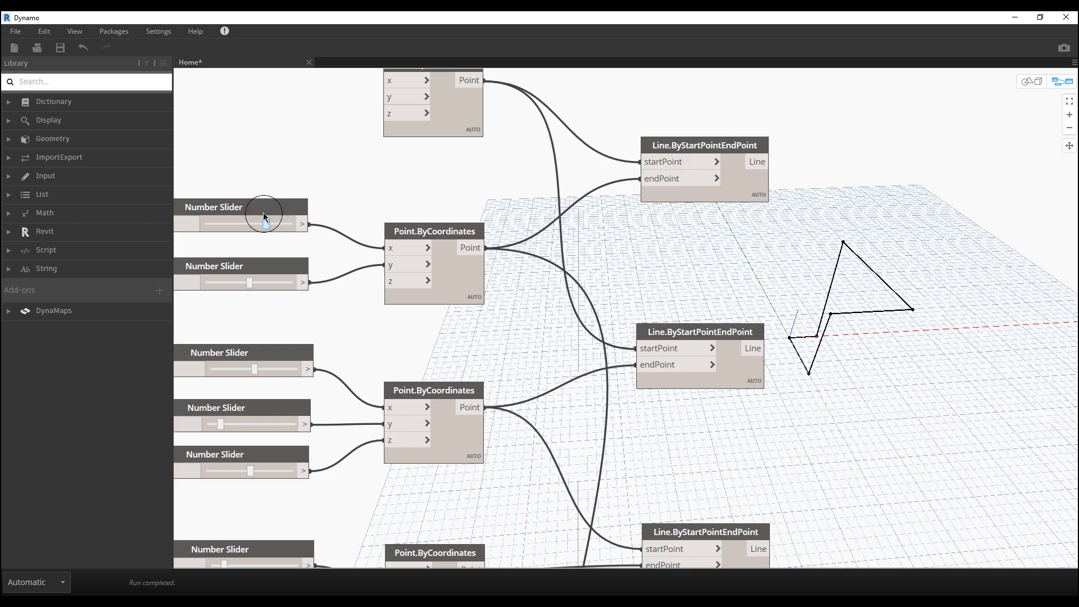
{"action": "middle_click_drag", "start_coordinate": [372, 436], "coordinate": [371, 361]}
{"action": "left_click", "coordinate": [486, 370]}
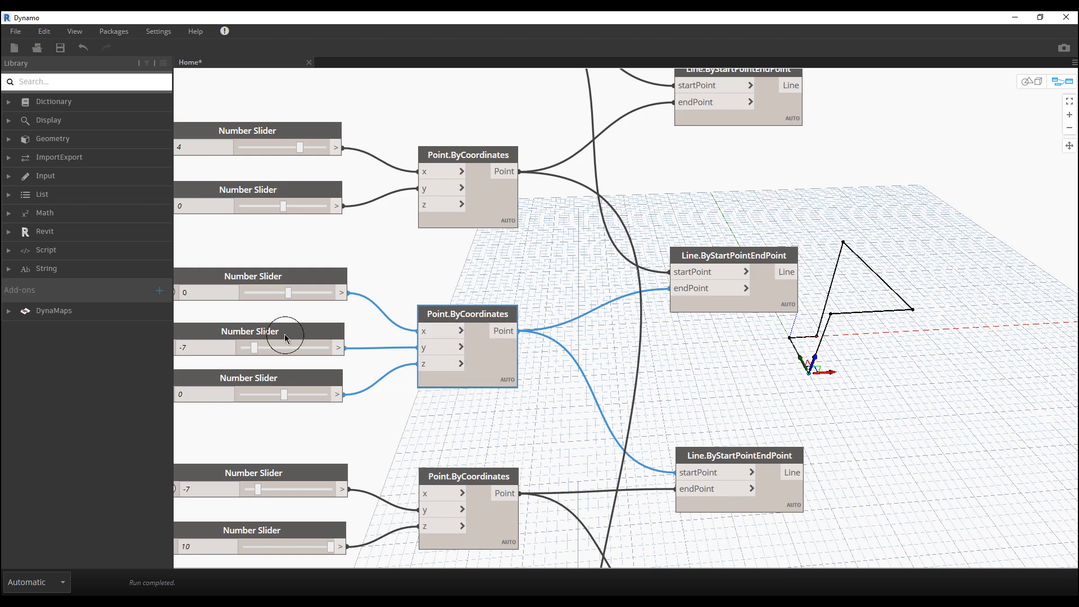
{"action": "left_click_drag", "start_coordinate": [258, 353], "coordinate": [253, 350]}
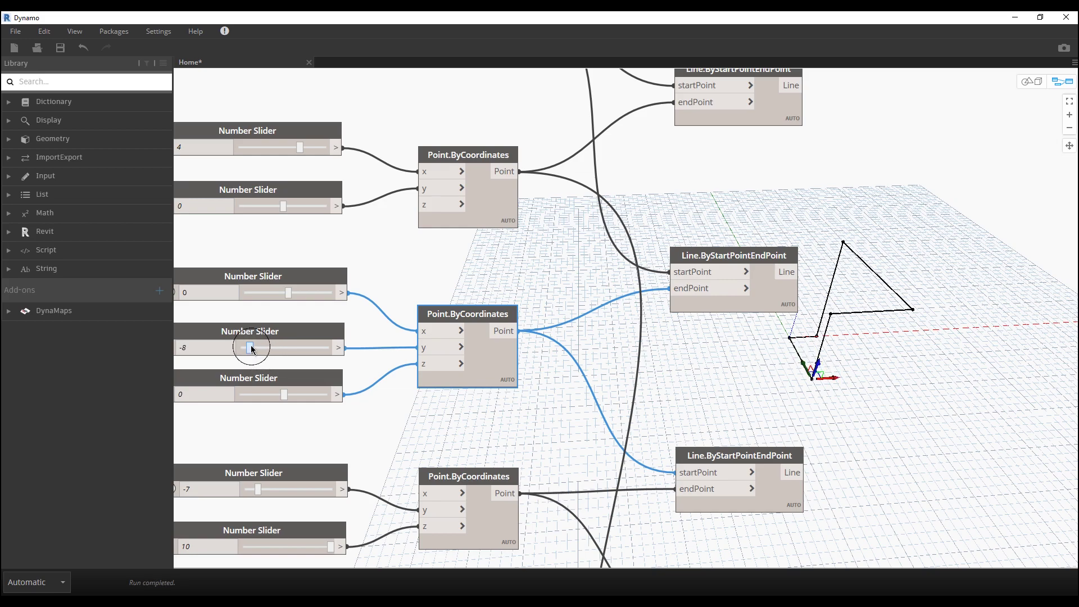
{"action": "scroll", "coordinate": [737, 390], "scroll_direction": "down", "scroll_amount": 5}
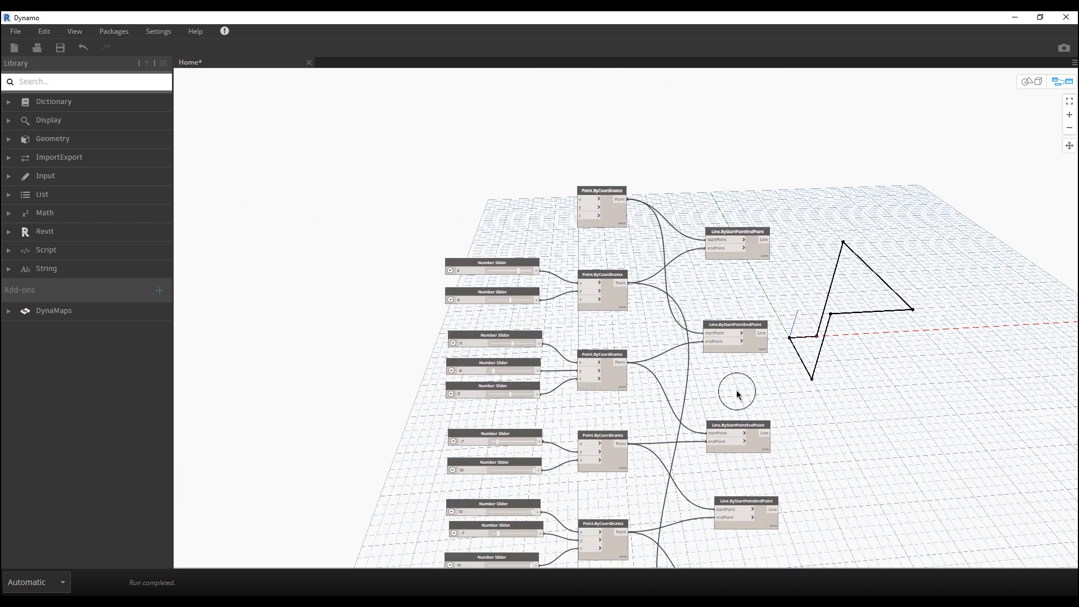
{"action": "middle_click_drag", "start_coordinate": [582, 315], "coordinate": [390, 233]}
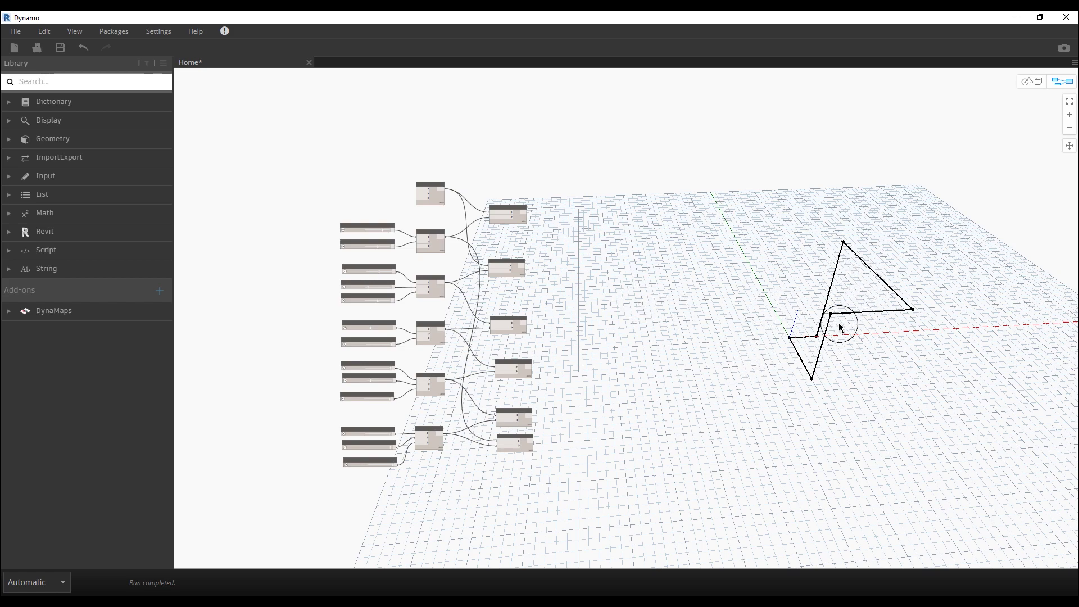
{"action": "middle_click_drag", "start_coordinate": [680, 342], "coordinate": [639, 336]}
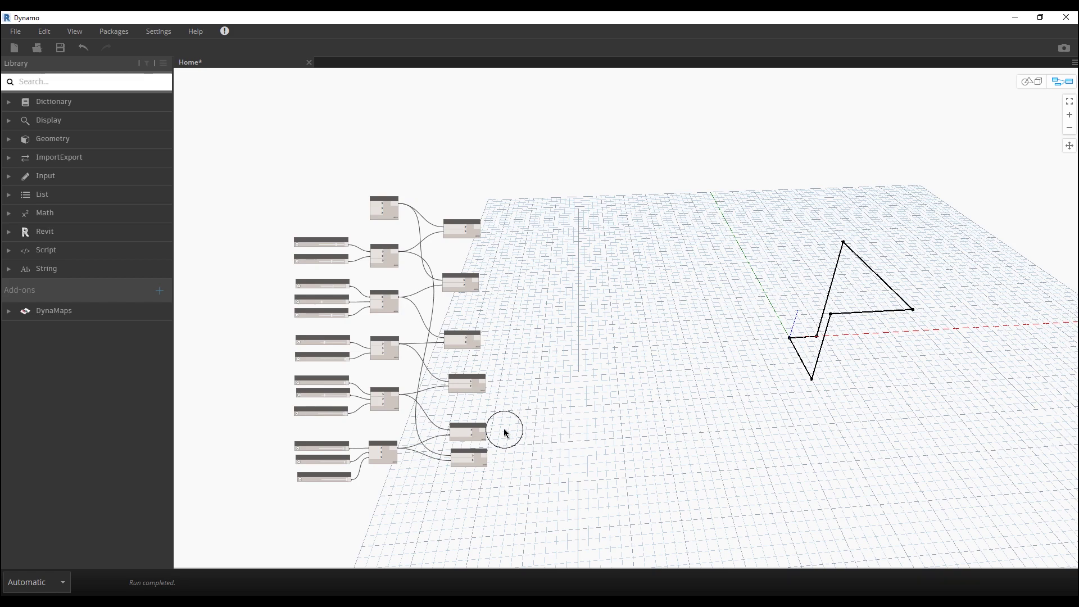
{"action": "left_click", "coordinate": [474, 433]}
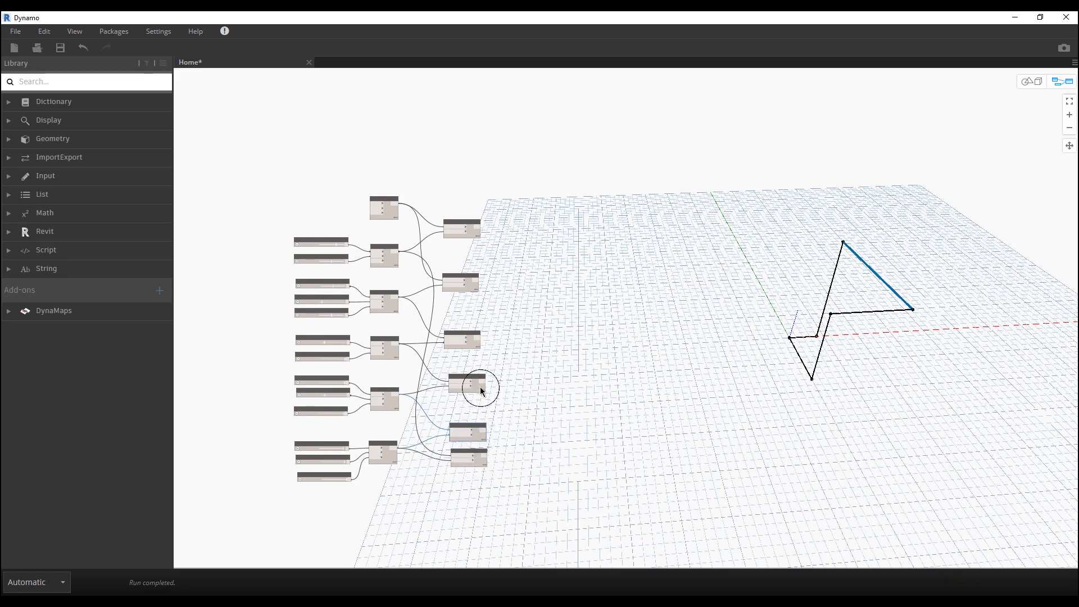
{"action": "left_click", "coordinate": [574, 364]}
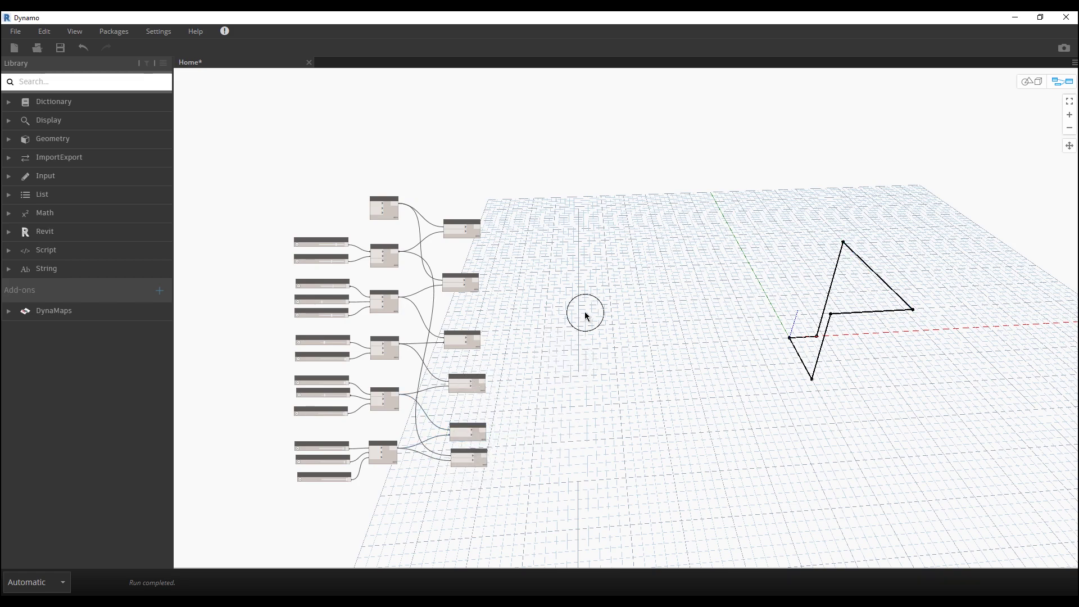
- Place a List Create node from a 'list' search and expand it to item0–item5
{"action": "right_click", "coordinate": [584, 315]}
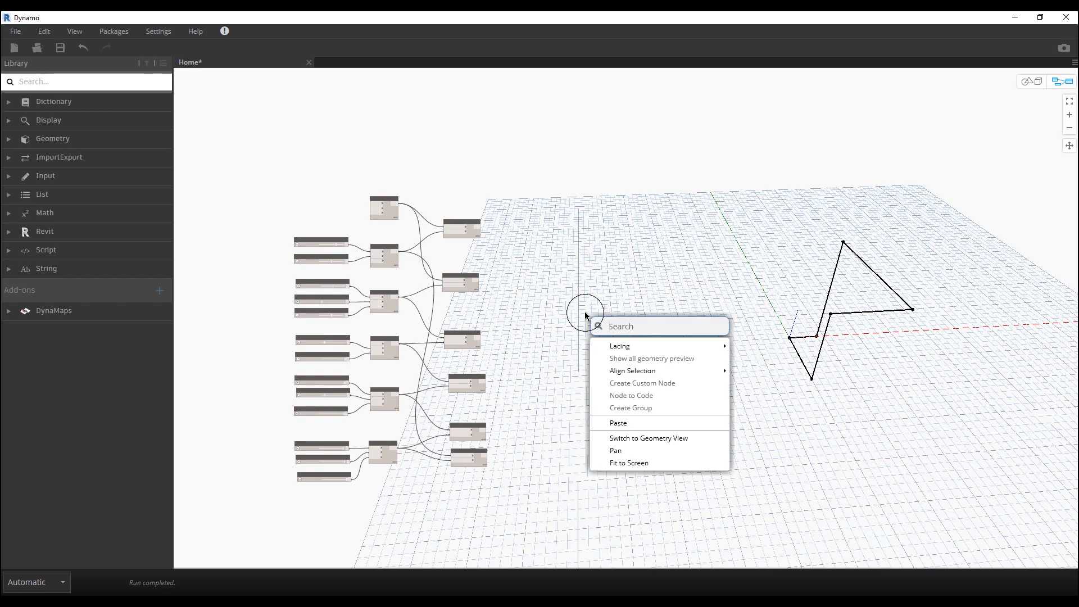
{"action": "type", "text": "list"}
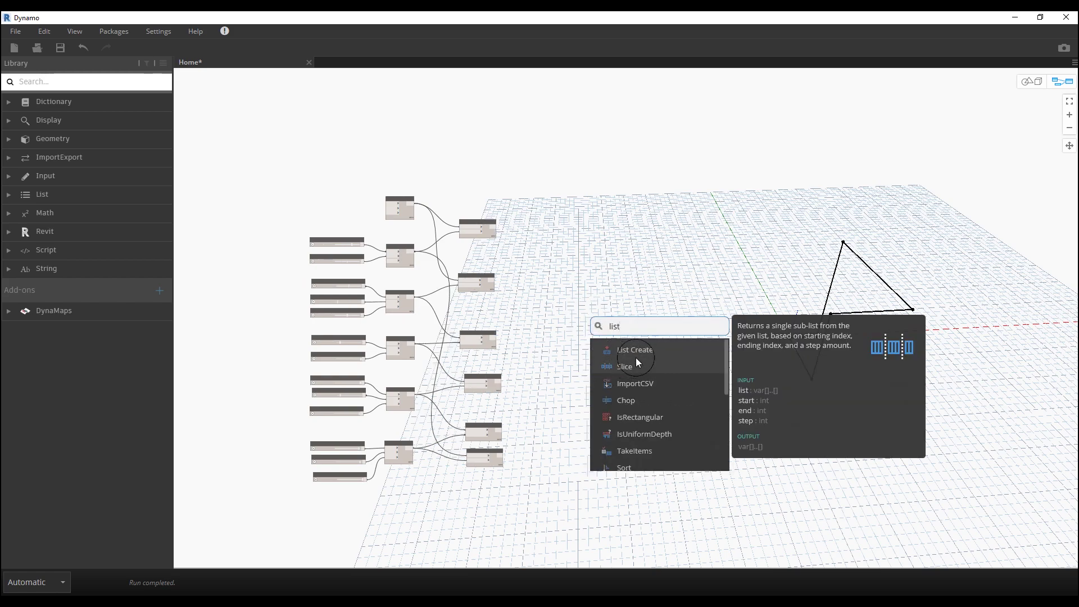
{"action": "key", "text": "Return"}
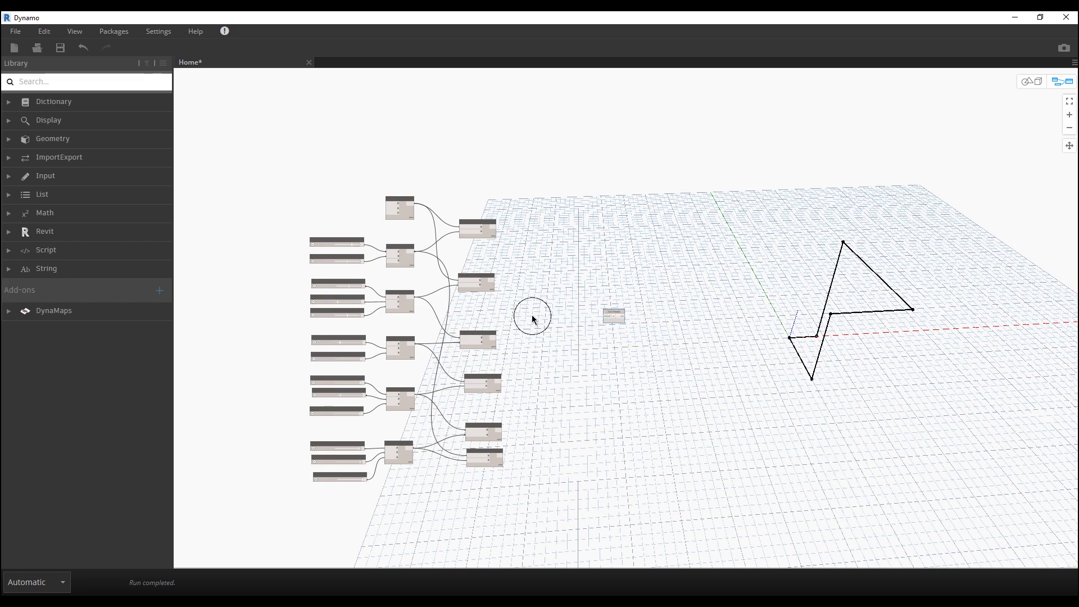
{"action": "scroll", "coordinate": [532, 315], "scroll_direction": "up", "scroll_amount": 2}
{"action": "scroll", "coordinate": [579, 306], "scroll_direction": "up", "scroll_amount": 3}
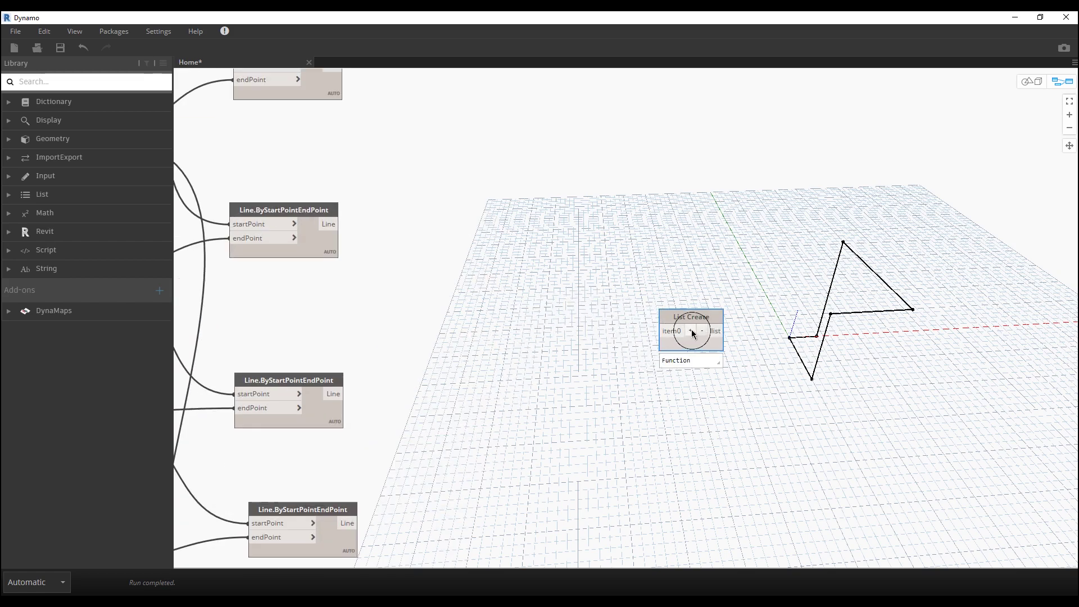
{"action": "left_click", "coordinate": [691, 331]}
{"action": "left_click", "coordinate": [691, 331]}
{"action": "left_click", "coordinate": [691, 332]}
{"action": "left_click", "coordinate": [691, 332]}
{"action": "left_click", "coordinate": [691, 332]}
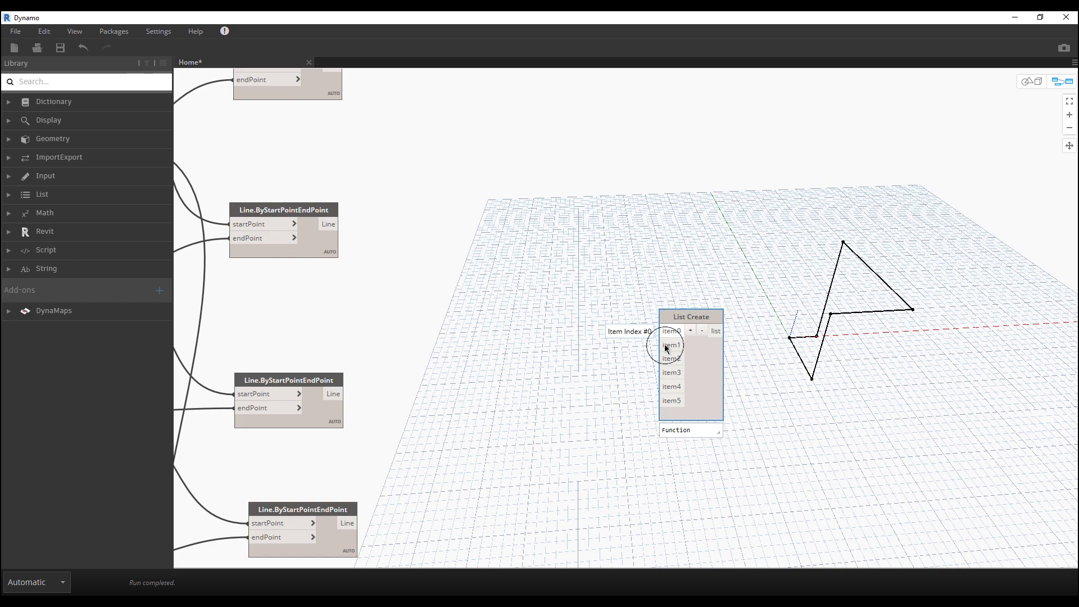
{"action": "scroll", "coordinate": [612, 404], "scroll_direction": "down", "scroll_amount": 3}
{"action": "scroll", "coordinate": [606, 392], "scroll_direction": "up", "scroll_amount": 3}
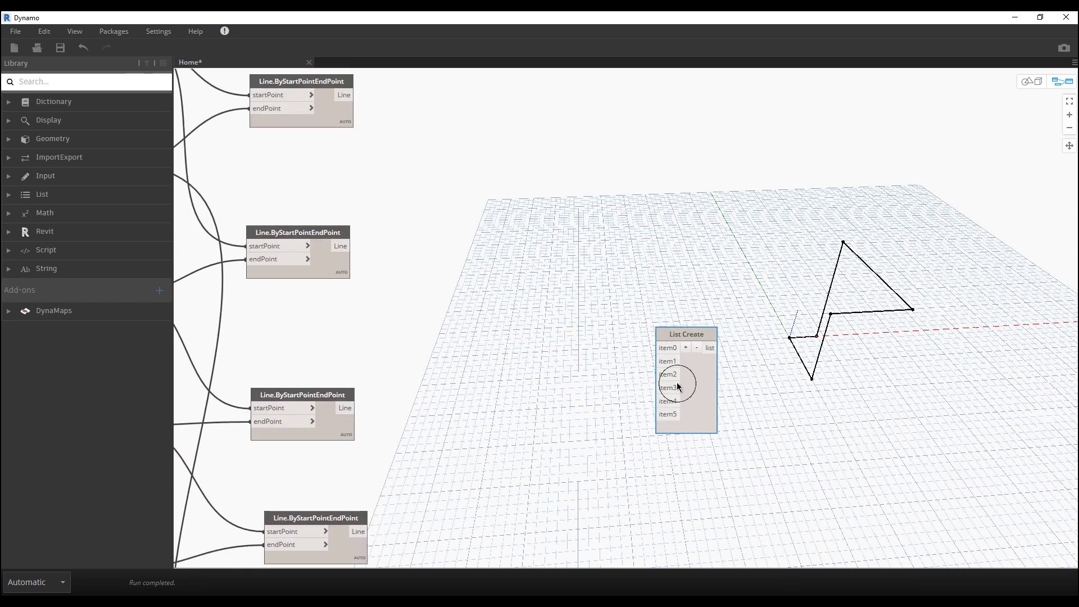
- Wire the first four line outputs into List Create item0 through item3
{"action": "middle_click_drag", "start_coordinate": [428, 230], "coordinate": [434, 310]}
{"action": "left_click_drag", "start_coordinate": [366, 174], "coordinate": [667, 426]}
{"action": "left_click", "coordinate": [358, 326]}
{"action": "left_click", "coordinate": [669, 440]}
{"action": "middle_click_drag", "start_coordinate": [468, 520], "coordinate": [471, 362]}
{"action": "left_click", "coordinate": [370, 336]}
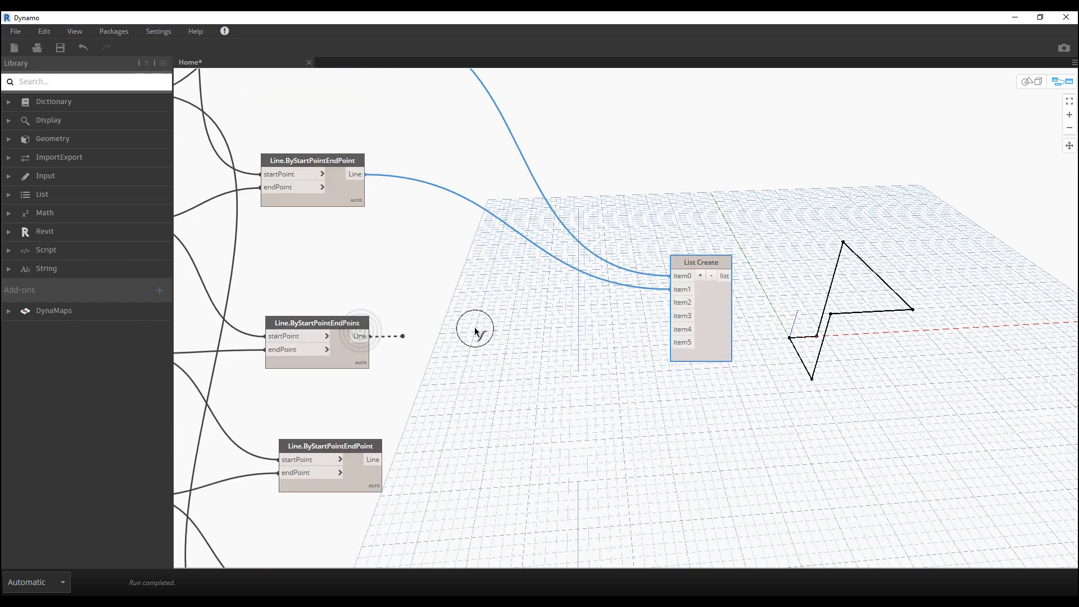
{"action": "left_click", "coordinate": [670, 302]}
{"action": "left_click", "coordinate": [377, 460]}
{"action": "left_click", "coordinate": [671, 316]}
- Wire the last two line outputs into List Create item4 and item5
{"action": "middle_click_drag", "start_coordinate": [499, 505], "coordinate": [427, 415]}
{"action": "left_click", "coordinate": [416, 427]}
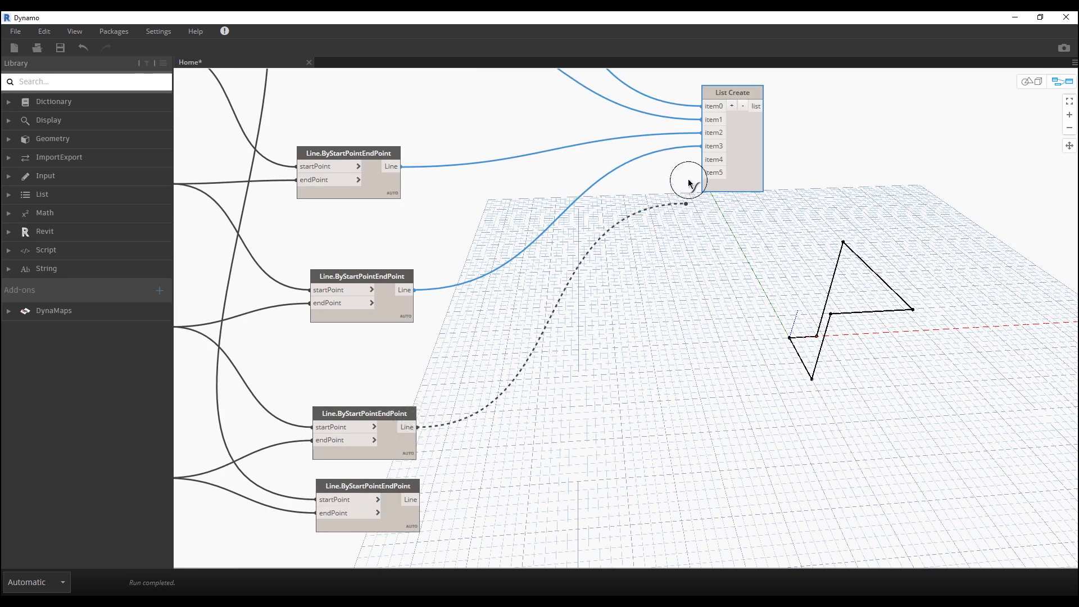
{"action": "left_click", "coordinate": [702, 159]}
{"action": "left_click", "coordinate": [417, 499]}
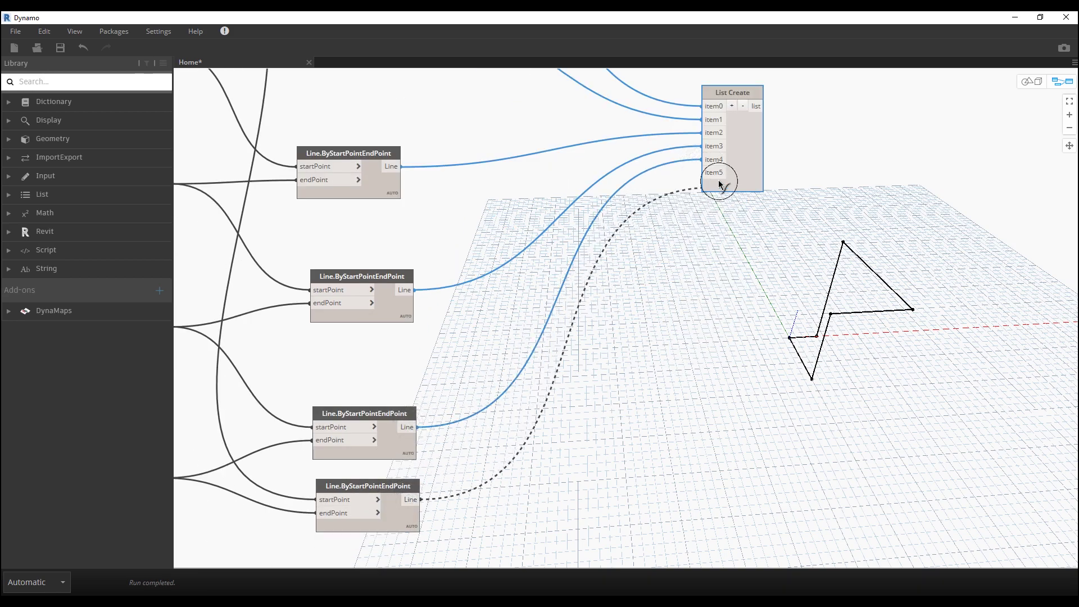
{"action": "left_click", "coordinate": [701, 173]}
- Check which segments the second and third line nodes draw, then inspect the combined list
{"action": "left_click", "coordinate": [623, 317]}
{"action": "left_click", "coordinate": [382, 340]}
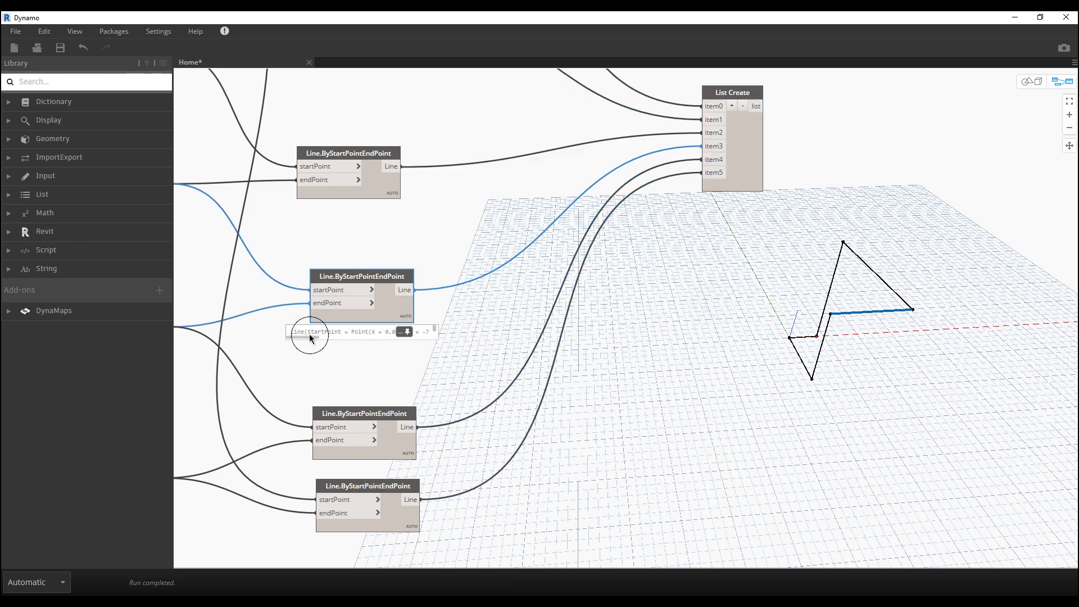
{"action": "left_click", "coordinate": [408, 464]}
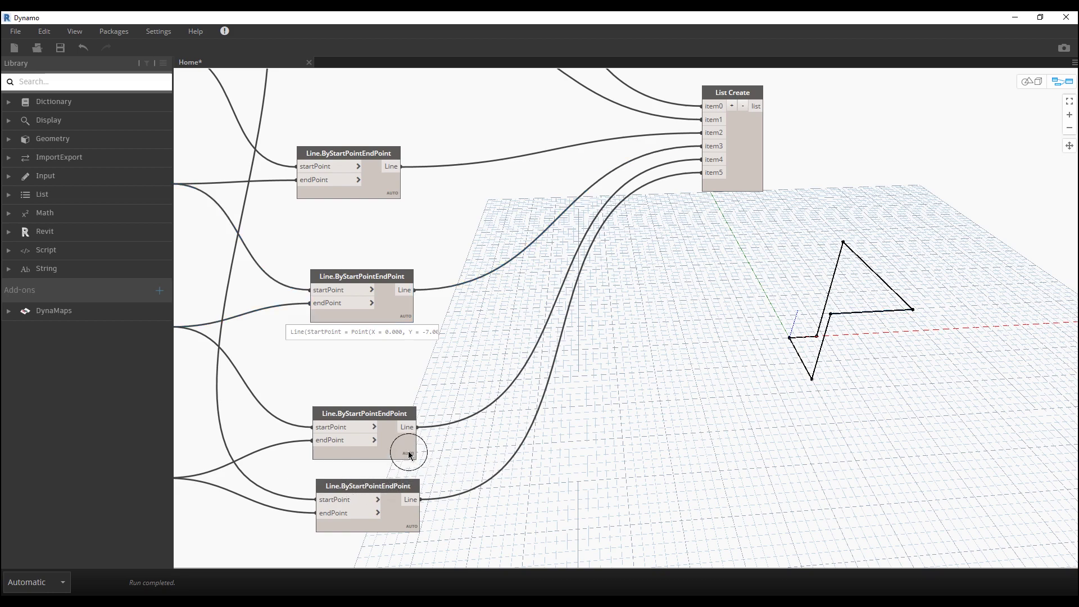
{"action": "left_click", "coordinate": [409, 456]}
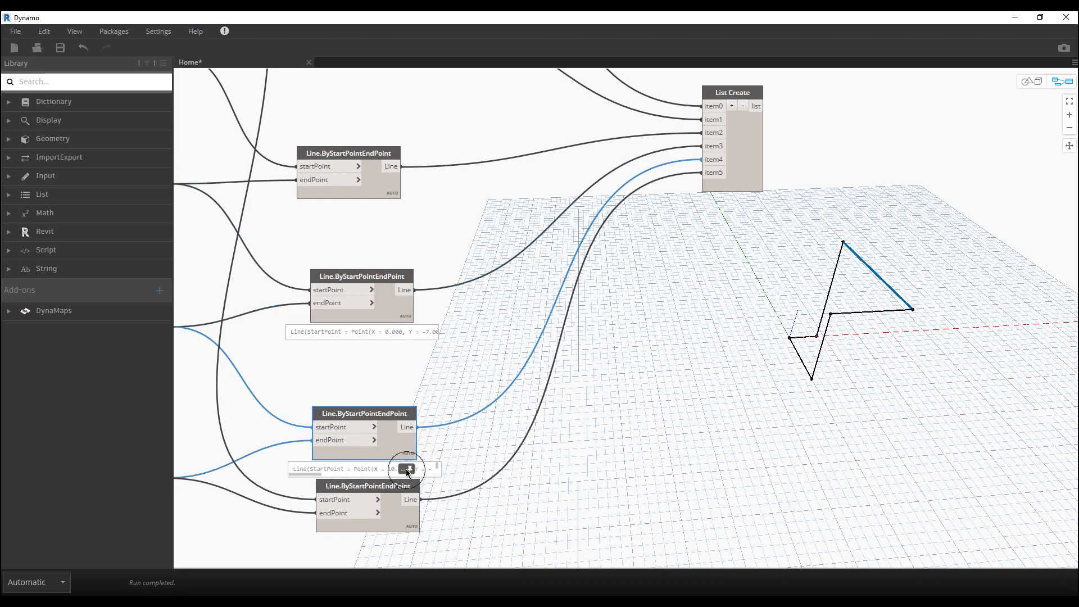
{"action": "left_click", "coordinate": [683, 433]}
{"action": "middle_click_drag", "start_coordinate": [819, 260], "coordinate": [563, 336]}
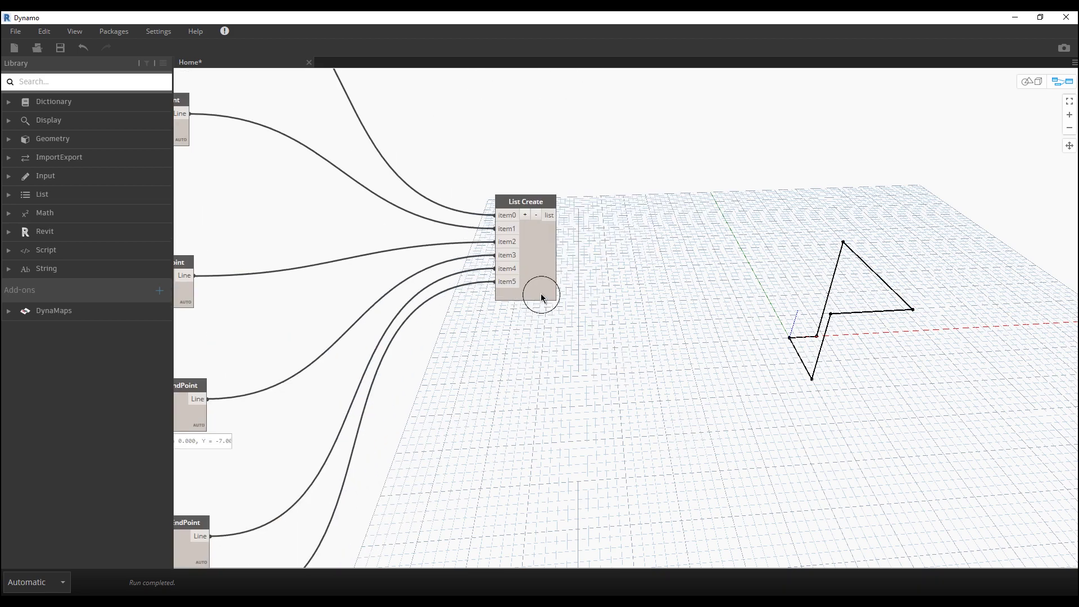
{"action": "left_click", "coordinate": [516, 329]}
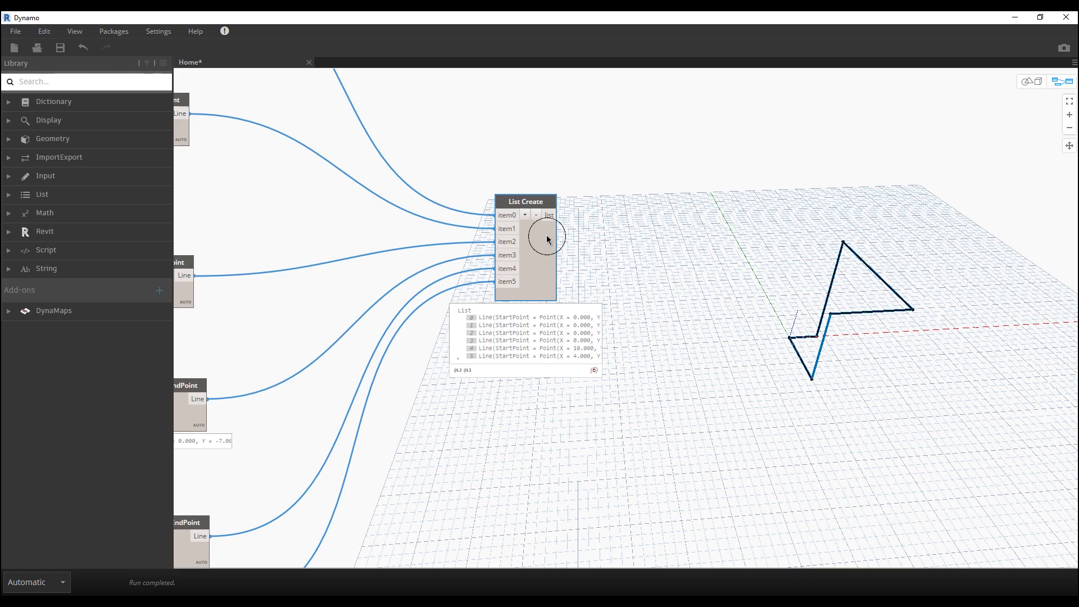
- Deselect List Create and bring up the Settings menu
{"action": "left_click", "coordinate": [771, 208]}
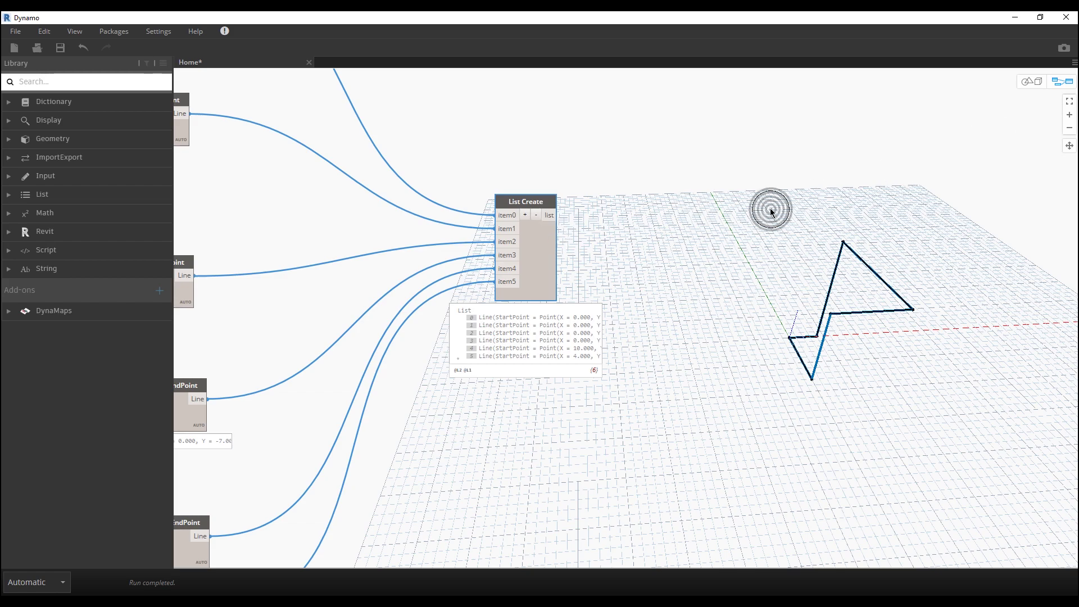
{"action": "left_click", "coordinate": [159, 31]}
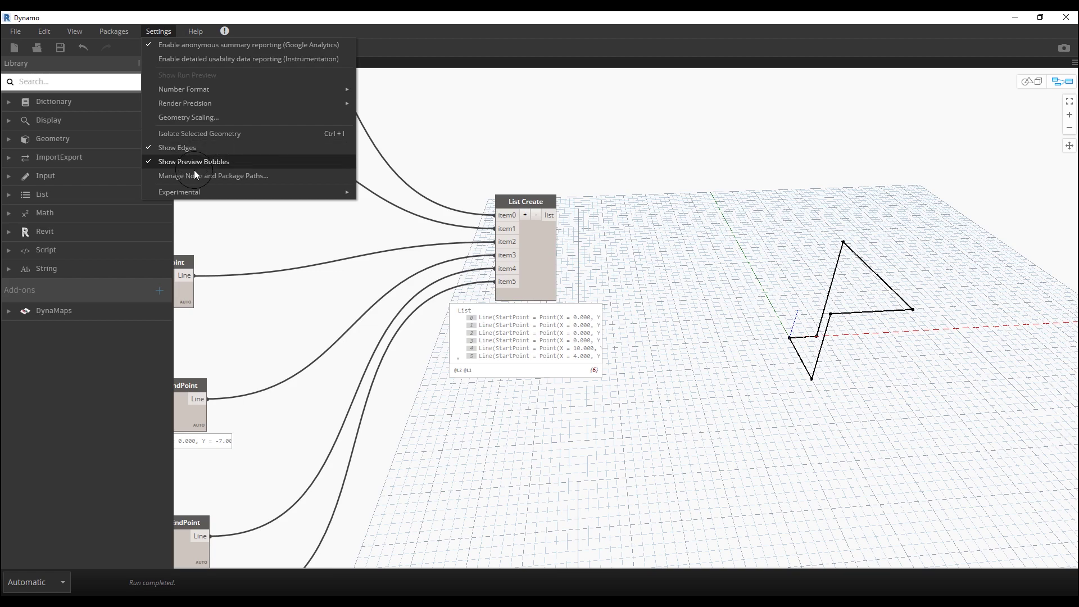
- Confirm Enable T-Spline nodes is already checked under Experimental and close settings unchanged
{"action": "mouse_move", "coordinate": [178, 197]}
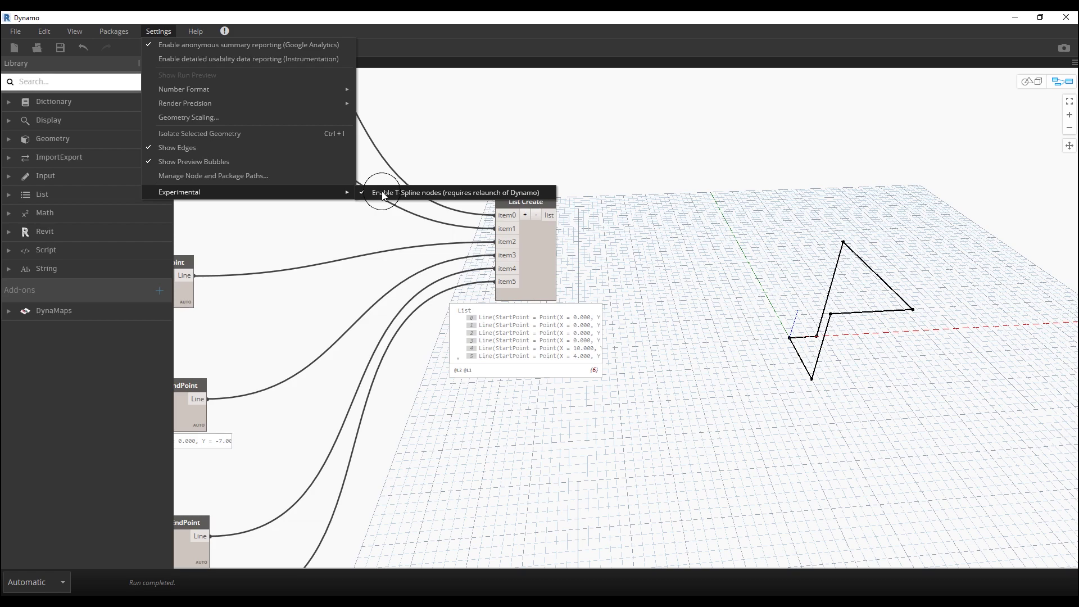
{"action": "key", "text": "Escape"}
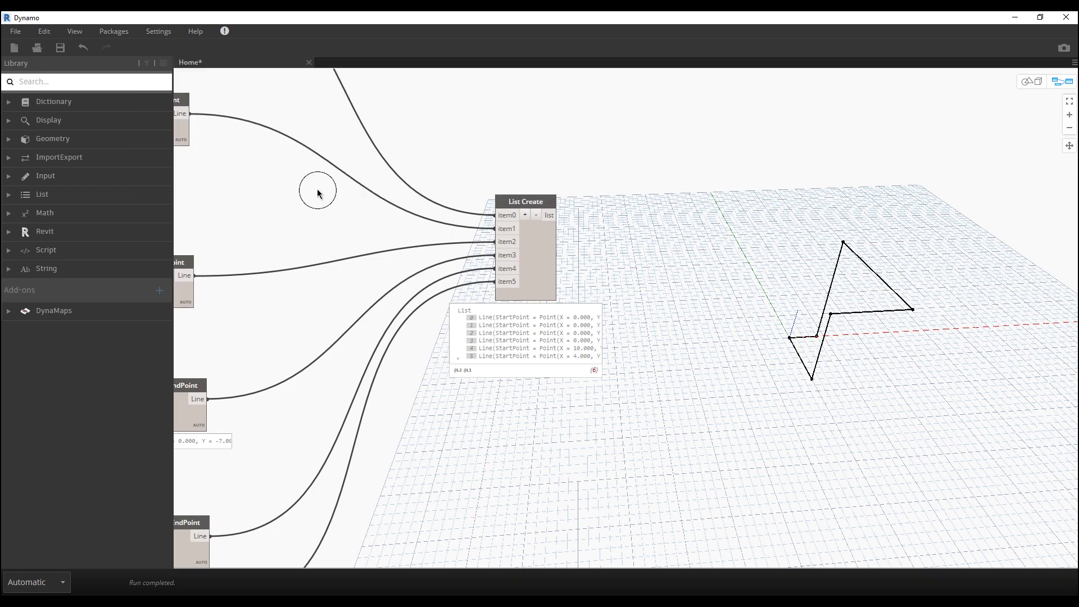
{"action": "scroll", "coordinate": [318, 194], "scroll_direction": "down", "scroll_amount": 5}
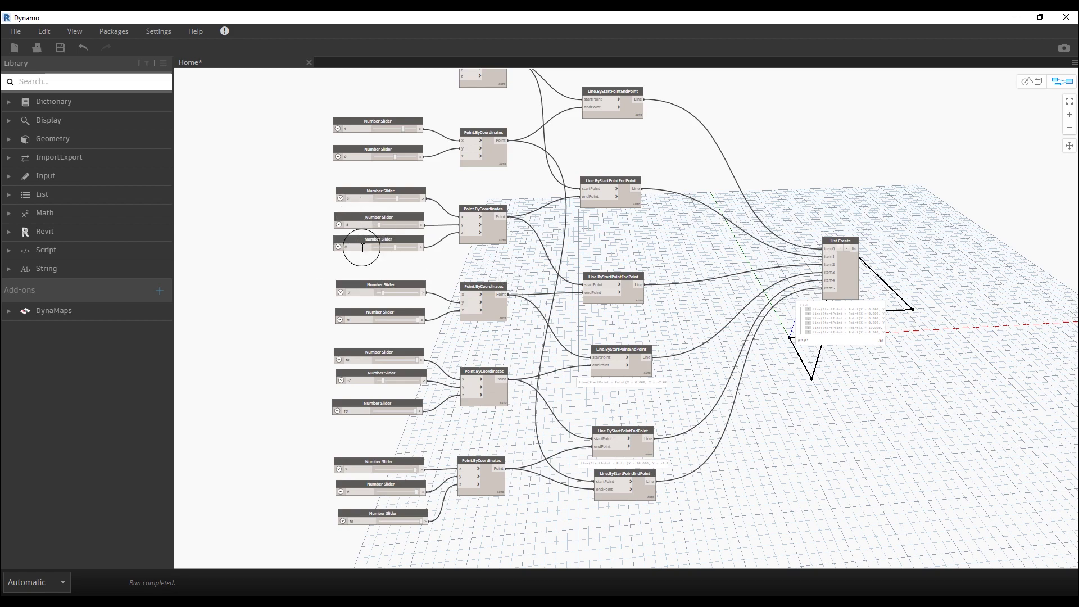
{"action": "scroll", "coordinate": [452, 241], "scroll_direction": "right", "scroll_amount": 10}
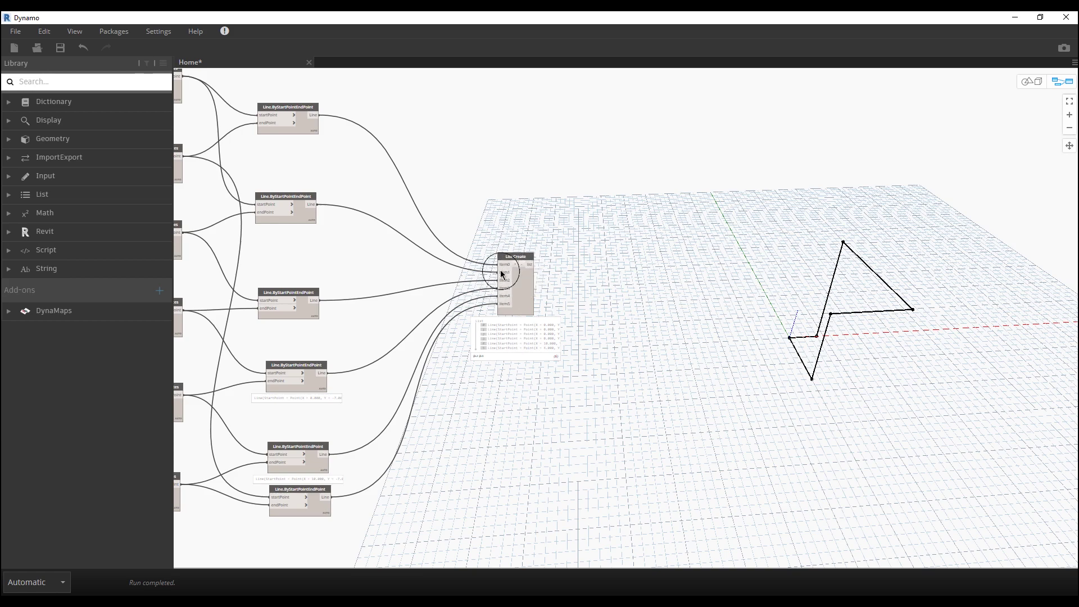
{"action": "left_click", "coordinate": [159, 31]}
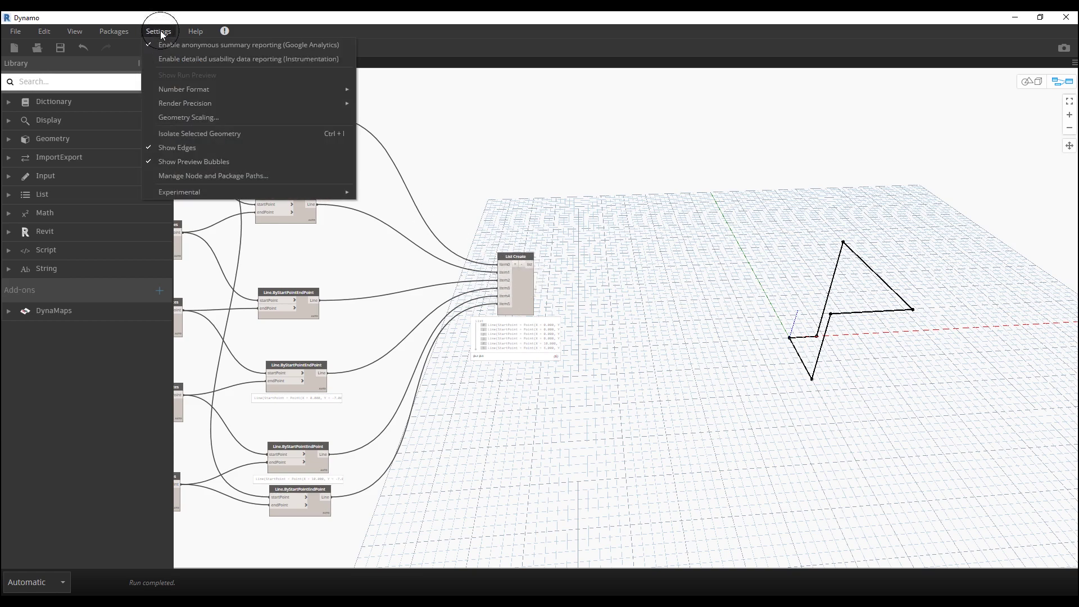
{"action": "left_click", "coordinate": [184, 121]}
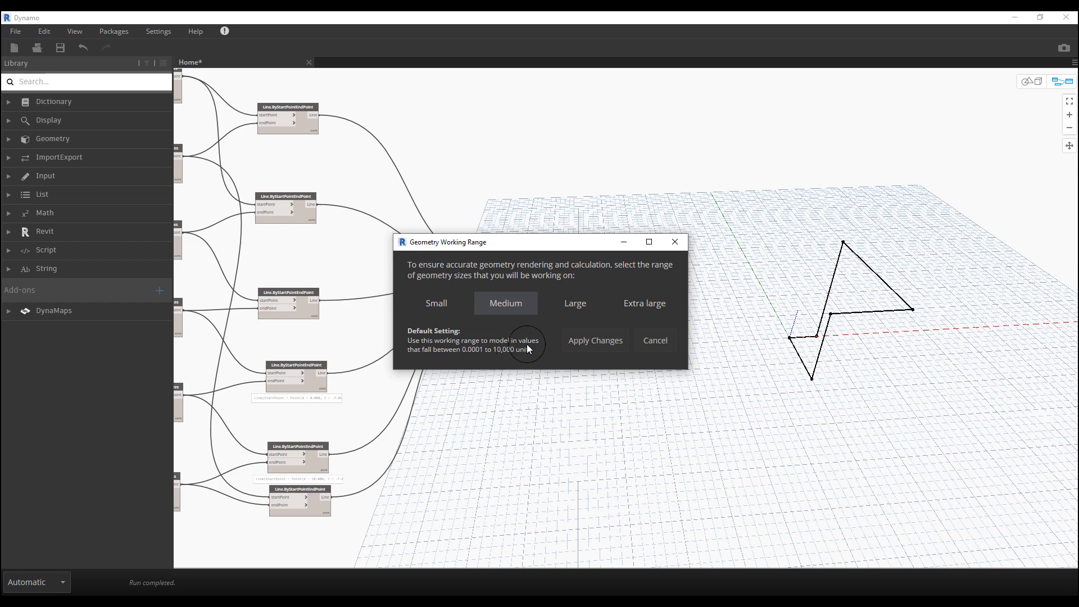
{"action": "left_click", "coordinate": [622, 307]}
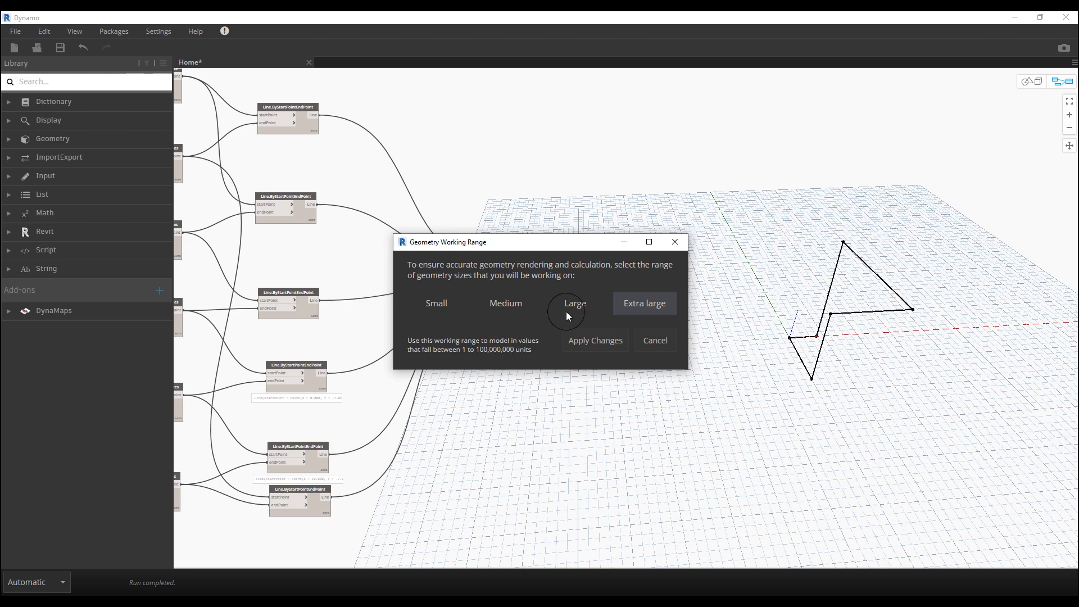
{"action": "left_click", "coordinate": [674, 243]}
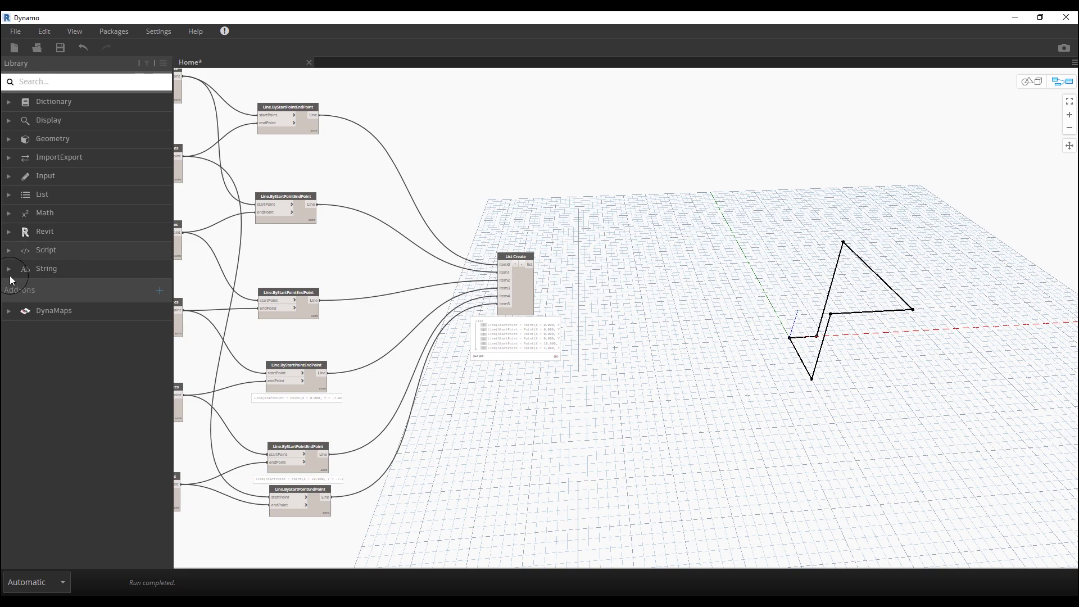
- Search the library for 'ts' and expand TSplineSurface to list BuildFromLines and BuildPipes
{"action": "left_click", "coordinate": [87, 84]}
{"action": "type", "text": "ts"}
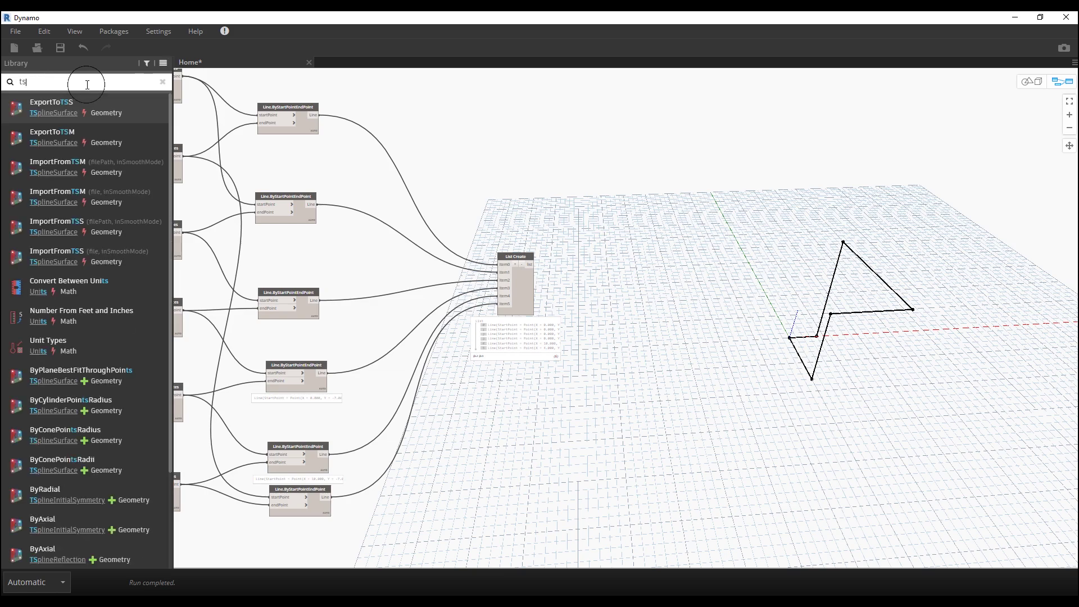
{"action": "mouse_move", "coordinate": [61, 116]}
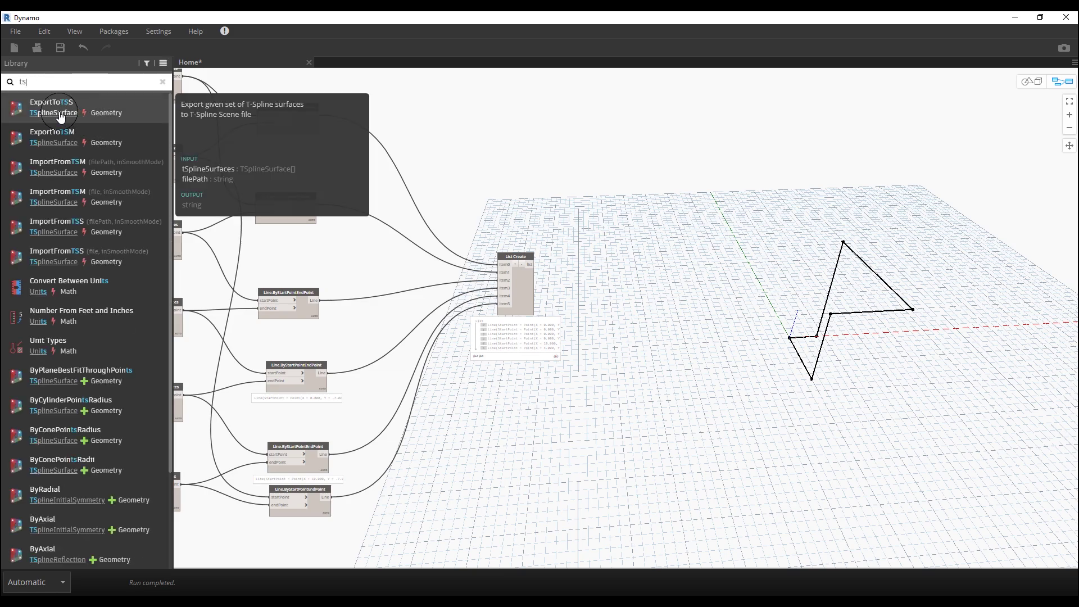
{"action": "left_click", "coordinate": [53, 113]}
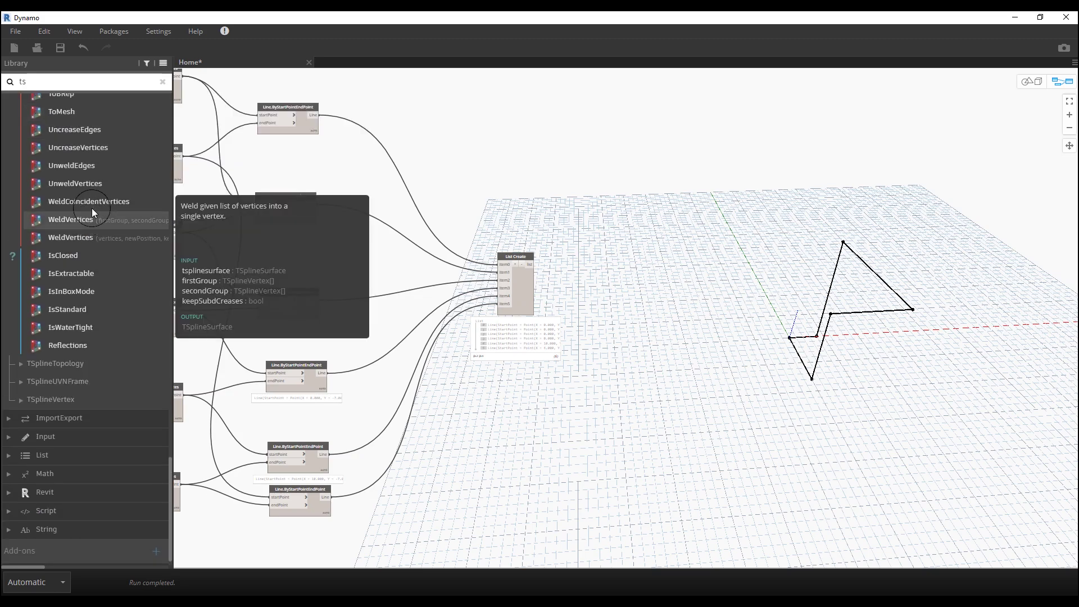
{"action": "scroll", "coordinate": [94, 216], "scroll_direction": "down", "scroll_amount": 5}
{"action": "scroll", "coordinate": [95, 225], "scroll_direction": "up", "scroll_amount": 15}
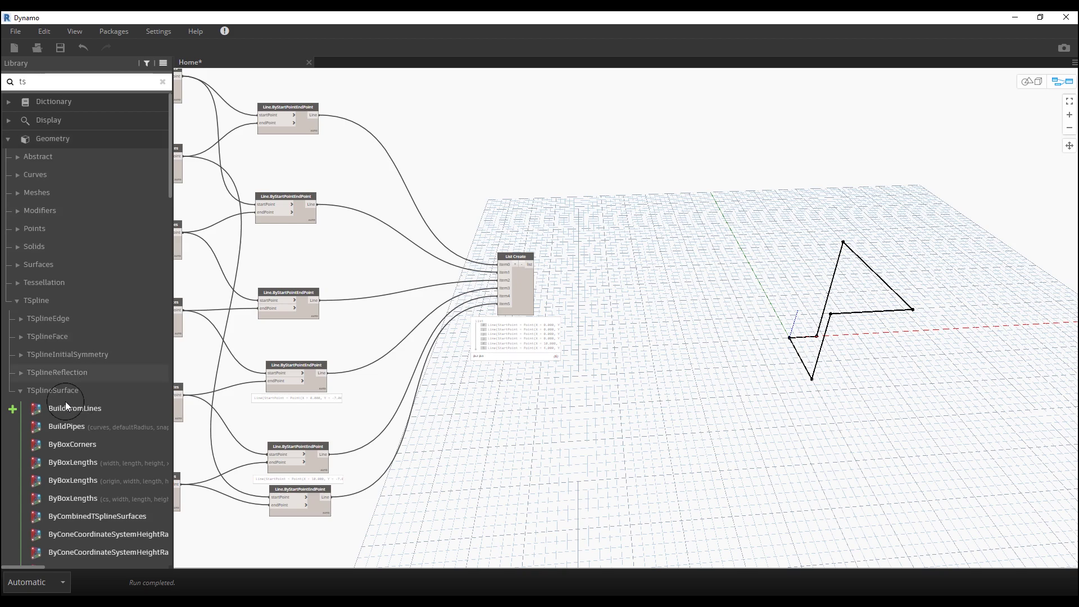
{"action": "scroll", "coordinate": [86, 390], "scroll_direction": "down", "scroll_amount": 3}
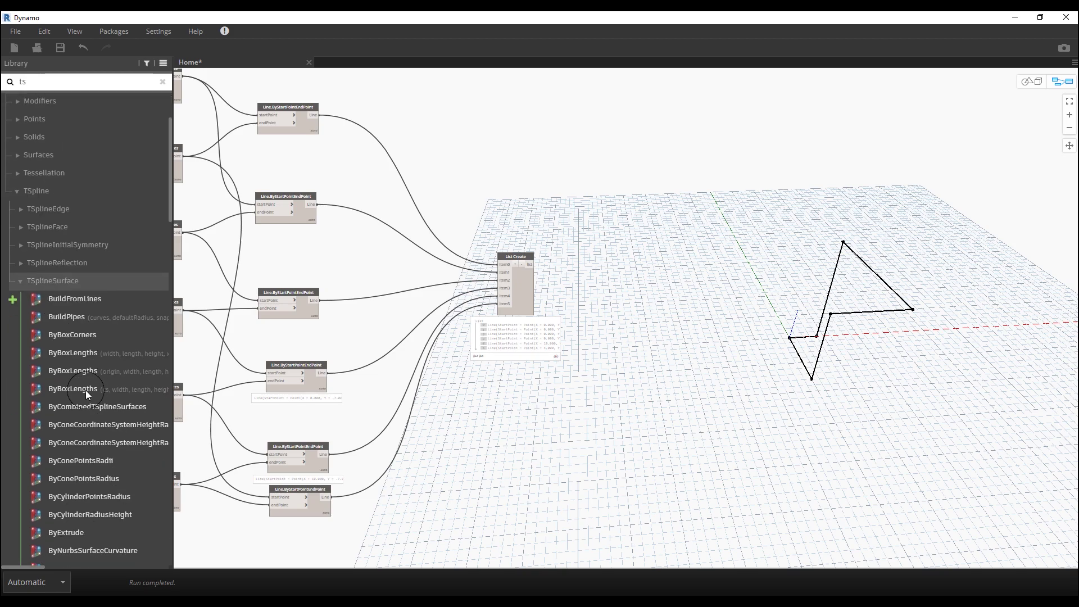
- Place a TSplineSurface.BuildPipes node and wire List Create's lines into its curves input
{"action": "left_click", "coordinate": [73, 315]}
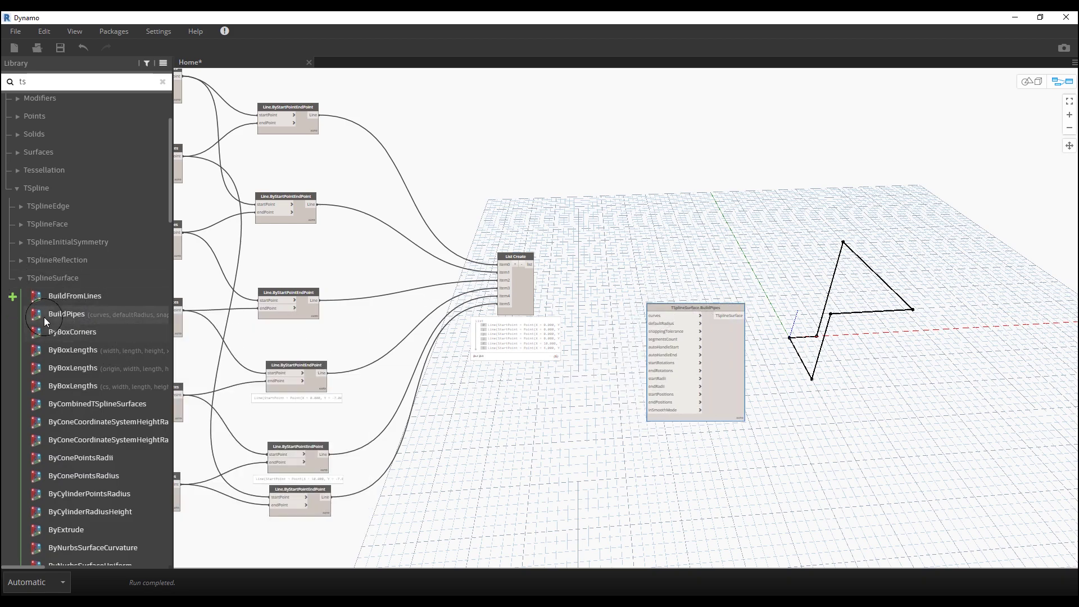
{"action": "mouse_move", "coordinate": [47, 319]}
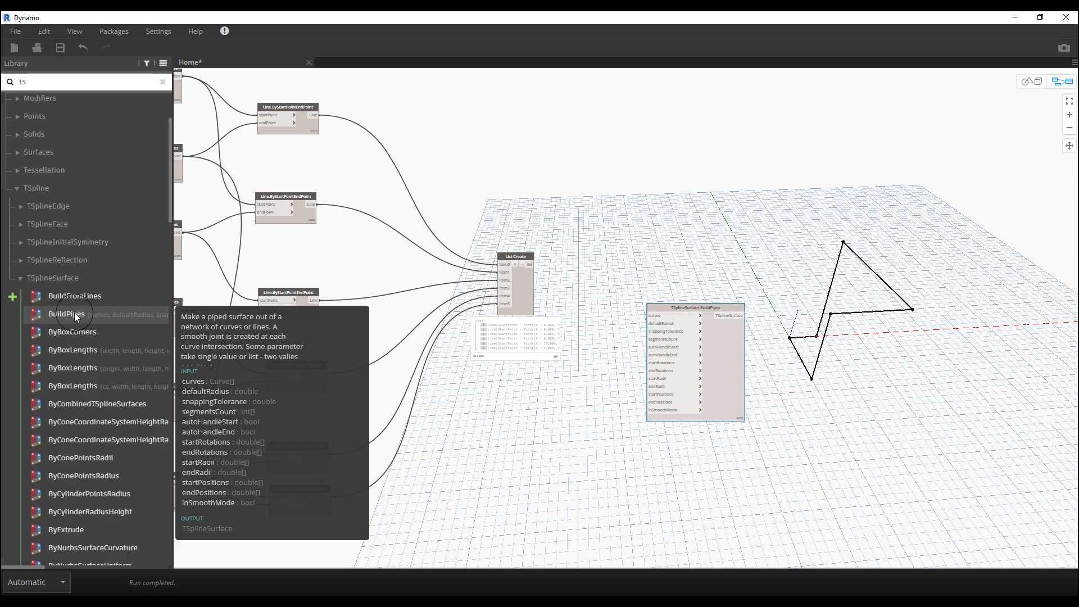
{"action": "left_click", "coordinate": [628, 267]}
{"action": "scroll", "coordinate": [639, 260], "scroll_direction": "up", "scroll_amount": 2}
{"action": "middle_click_drag", "start_coordinate": [639, 262], "coordinate": [499, 281]}
{"action": "left_click_drag", "start_coordinate": [472, 281], "coordinate": [637, 349]}
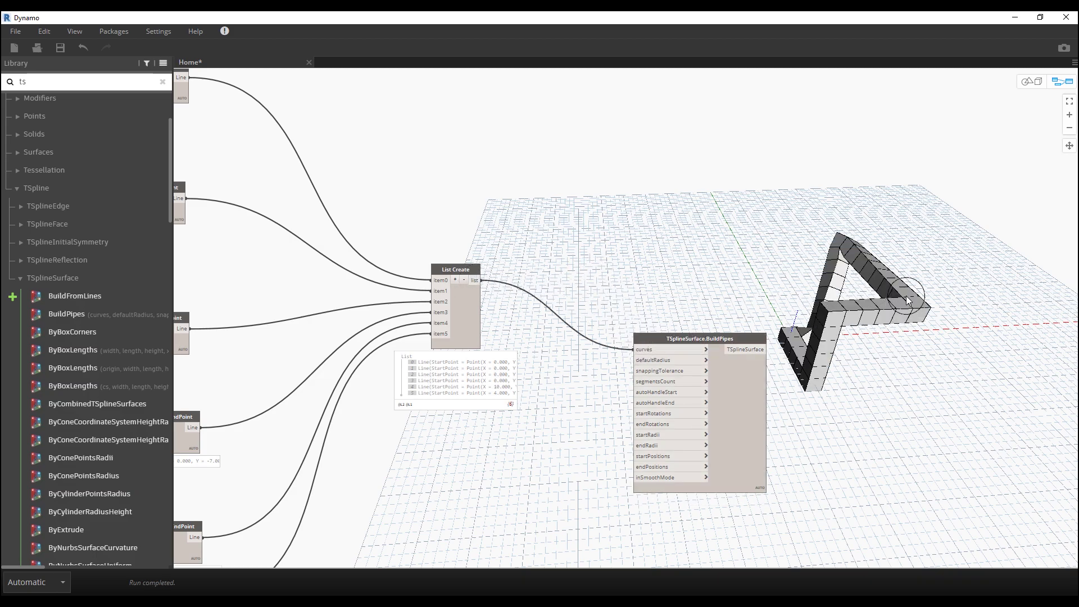
{"action": "left_click", "coordinate": [1028, 81]}
{"action": "right_click_drag", "start_coordinate": [711, 250], "coordinate": [1050, 120]}
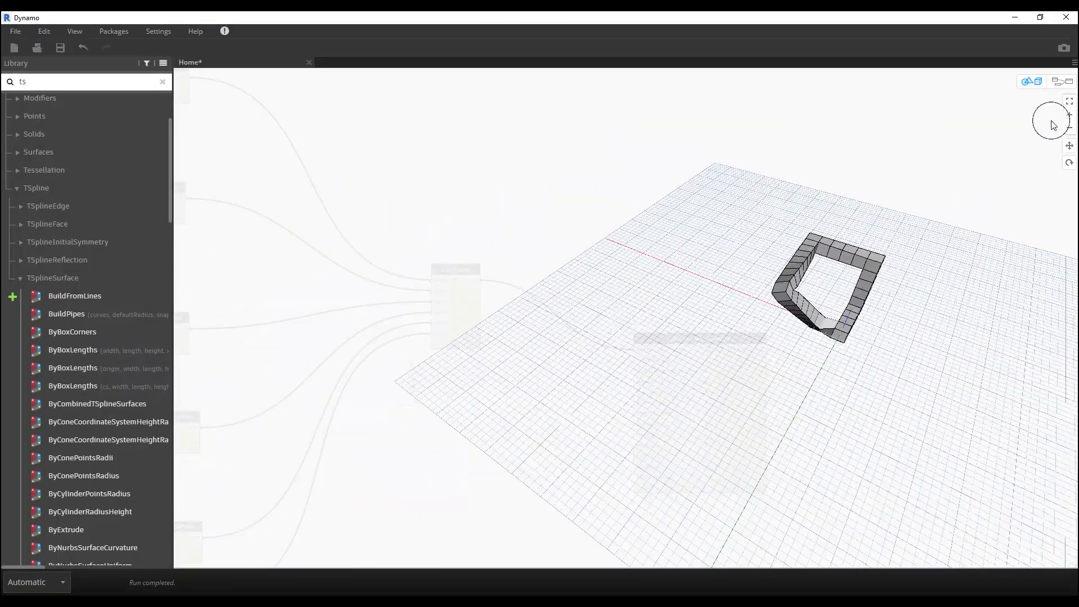
{"action": "right_click_drag", "start_coordinate": [835, 246], "coordinate": [821, 326]}
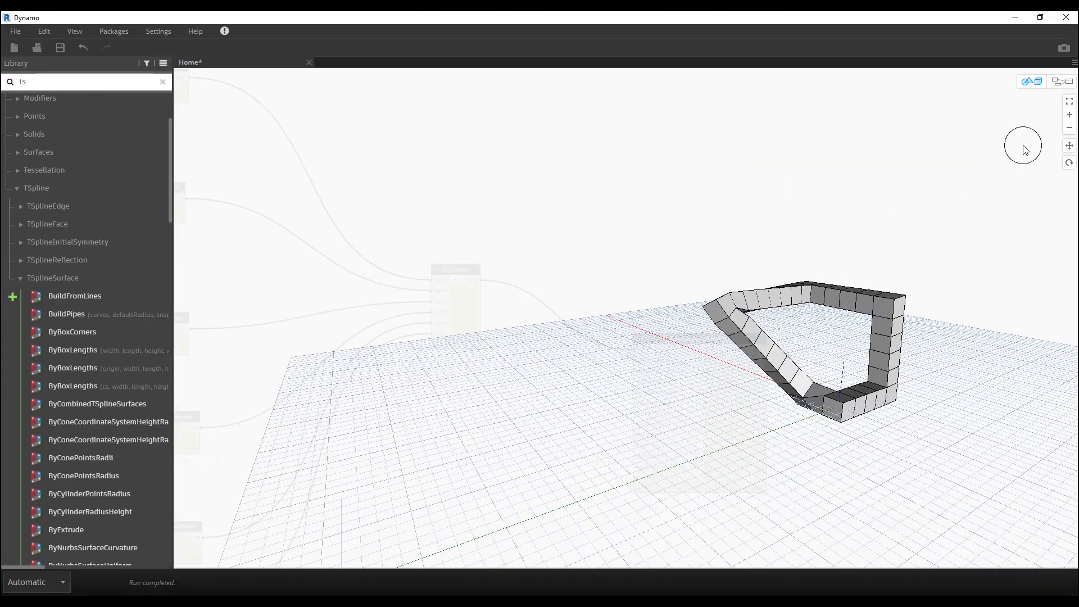
{"action": "left_click", "coordinate": [1061, 82]}
- Select the Point.ByCoordinates nodes and auto-arrange the graph layout with Ctrl+L
{"action": "scroll", "coordinate": [599, 256], "scroll_direction": "up", "scroll_amount": 5}
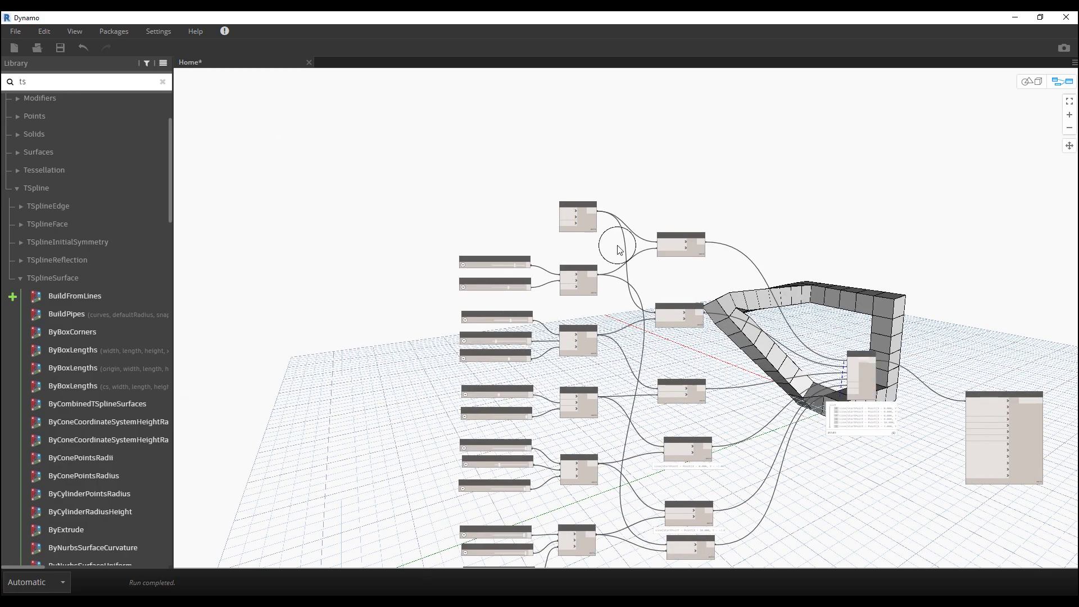
{"action": "middle_click_drag", "start_coordinate": [710, 349], "coordinate": [580, 322]}
{"action": "left_click", "coordinate": [506, 308]}
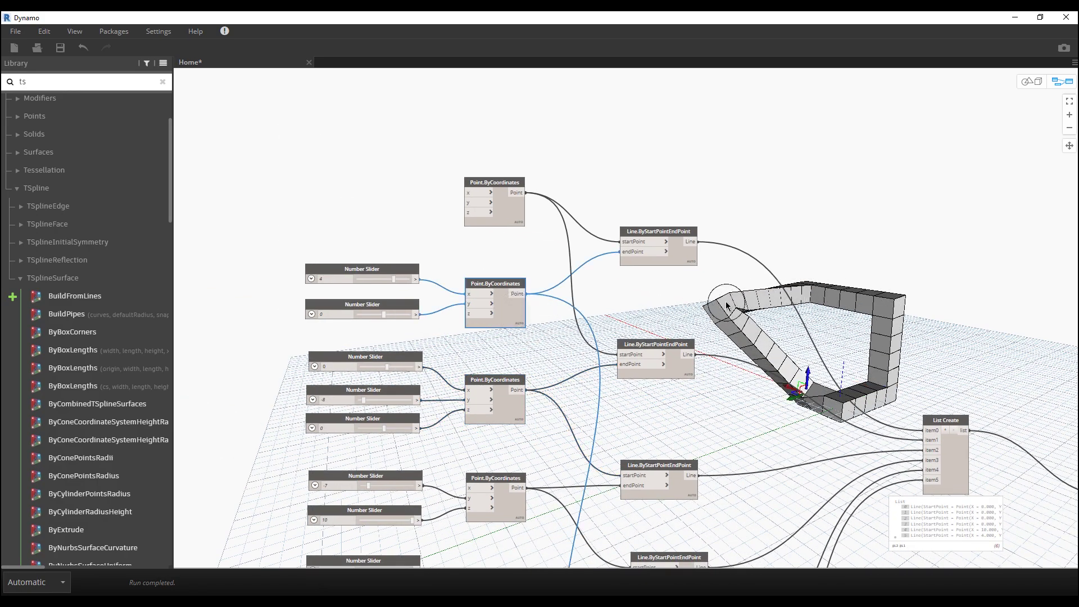
{"action": "left_click", "coordinate": [506, 405]}
{"action": "left_click", "coordinate": [506, 516]}
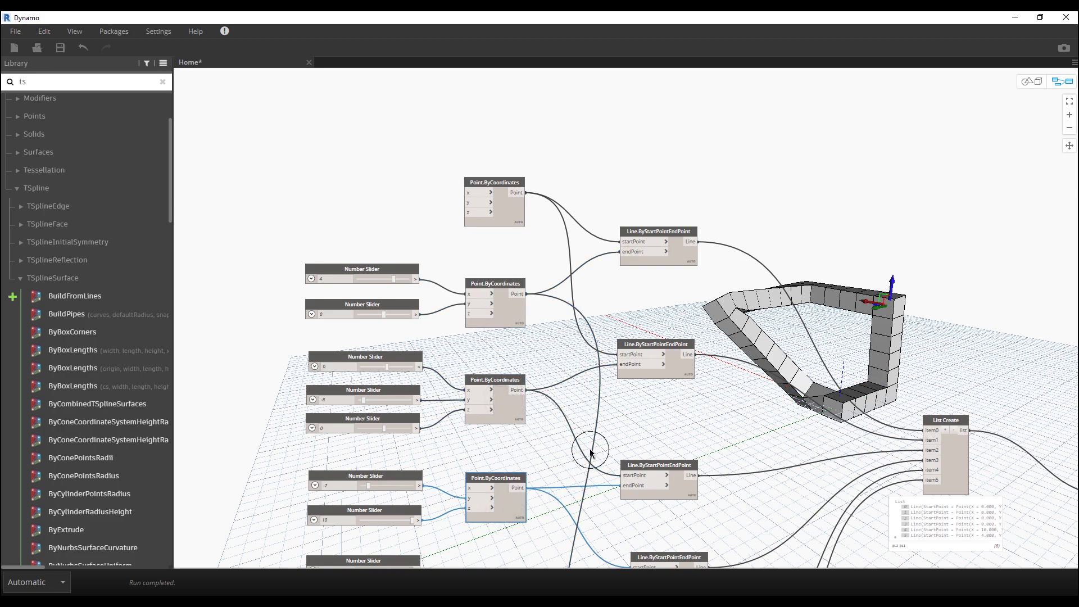
{"action": "key", "text": "ctrl+l"}
- Retune the lowest point's sliders, dropping the second slider to 0 to close the loop
{"action": "left_click", "coordinate": [504, 529]}
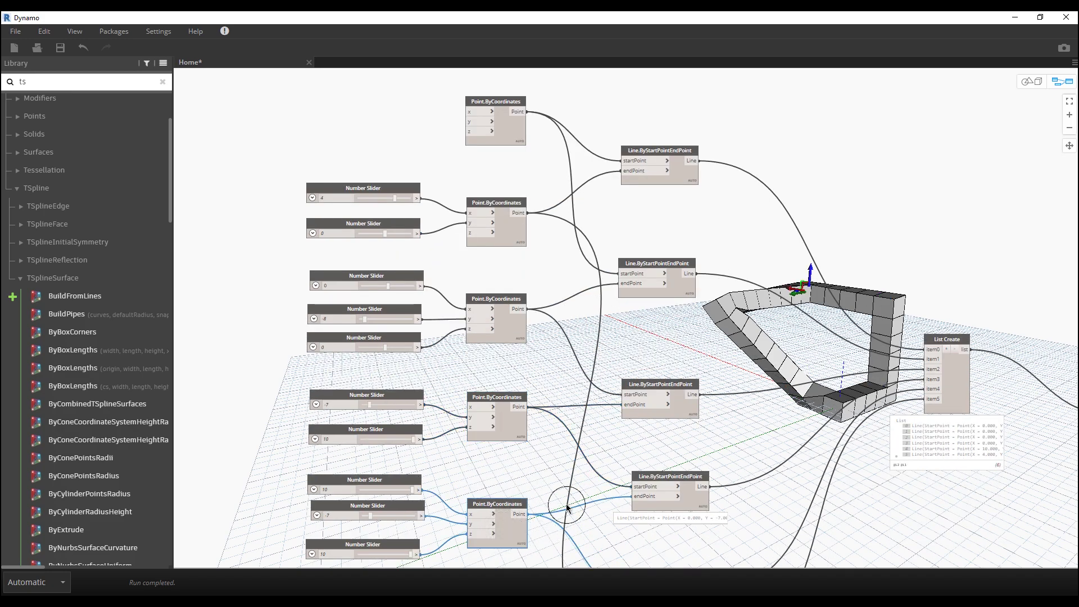
{"action": "middle_click_drag", "start_coordinate": [568, 506], "coordinate": [575, 298]}
{"action": "left_click", "coordinate": [521, 415]}
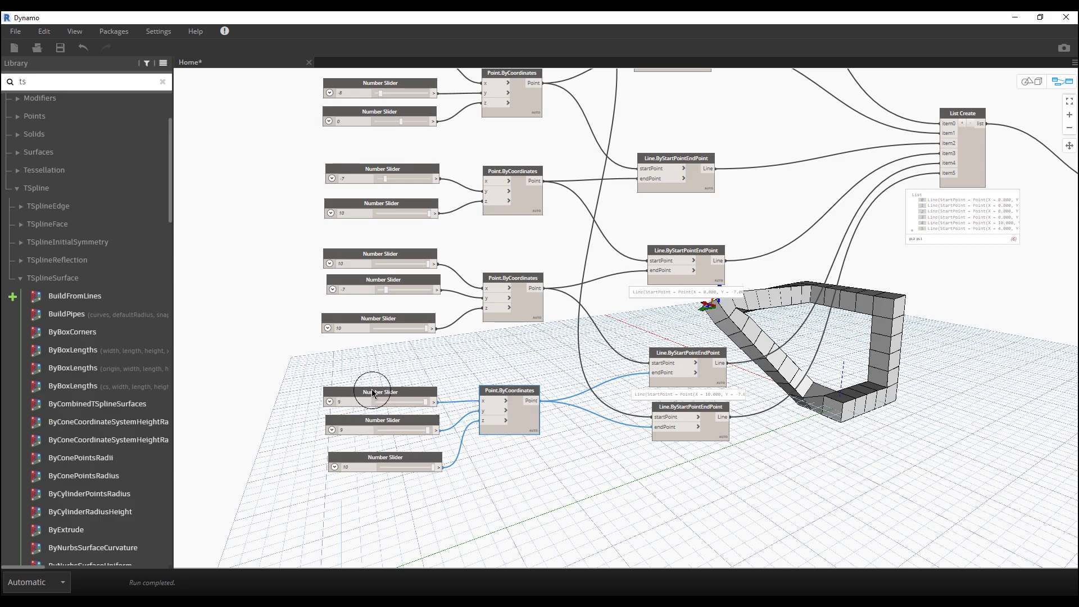
{"action": "scroll", "coordinate": [365, 380], "scroll_direction": "up", "scroll_amount": 3}
{"action": "left_click", "coordinate": [451, 417]}
{"action": "mouse_move", "coordinate": [452, 420]}
{"action": "left_mouse_down"}
{"action": "mouse_move", "coordinate": [441, 406]}
{"action": "mouse_move", "coordinate": [460, 418]}
{"action": "left_mouse_up"}
{"action": "left_click_drag", "start_coordinate": [461, 463], "coordinate": [425, 447]}
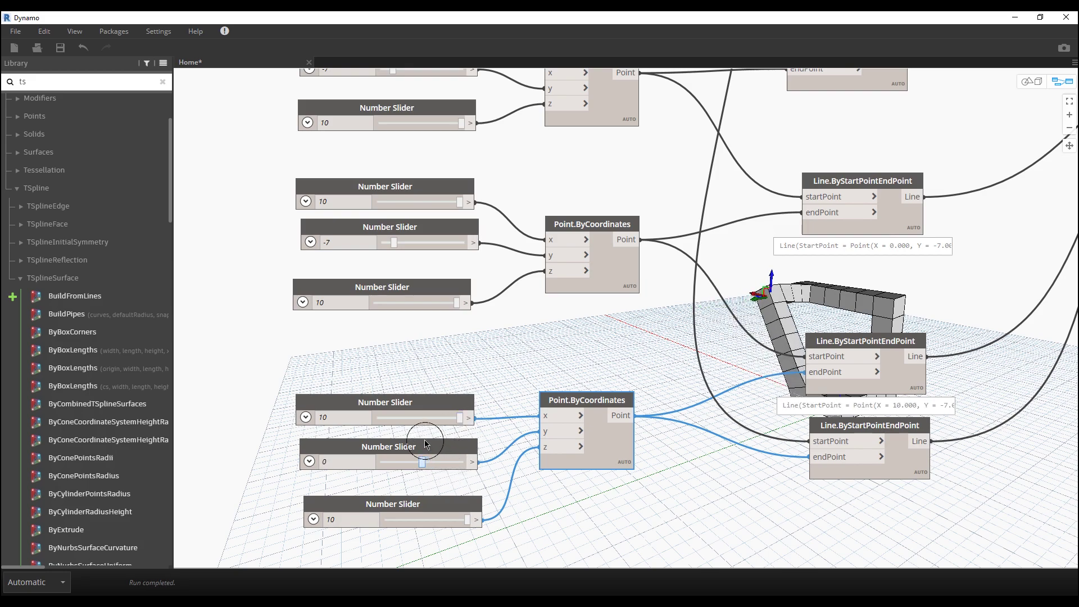
{"action": "scroll", "coordinate": [515, 395], "scroll_direction": "down", "scroll_amount": 2}
{"action": "middle_click_drag", "start_coordinate": [618, 397], "coordinate": [527, 391]}
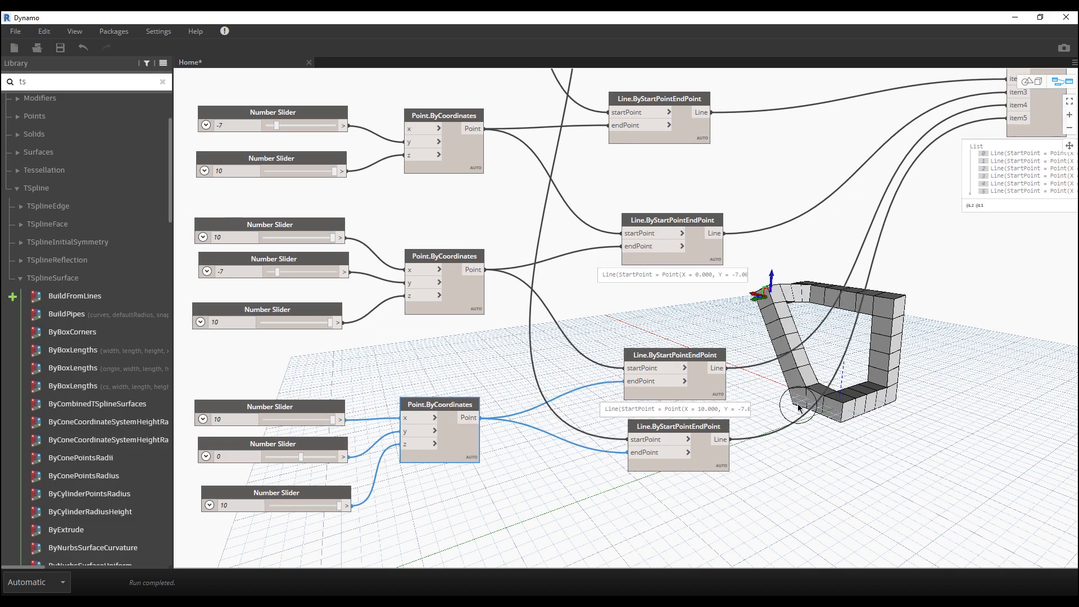
- Fine-tune the other slider-driven point, returning its top slider to 4
{"action": "left_click", "coordinate": [460, 291]}
{"action": "left_click", "coordinate": [454, 163]}
{"action": "scroll", "coordinate": [454, 163], "scroll_direction": "down", "scroll_amount": 2}
{"action": "middle_click_drag", "start_coordinate": [449, 169], "coordinate": [452, 262]}
{"action": "left_click", "coordinate": [456, 271]}
{"action": "left_click", "coordinate": [464, 203]}
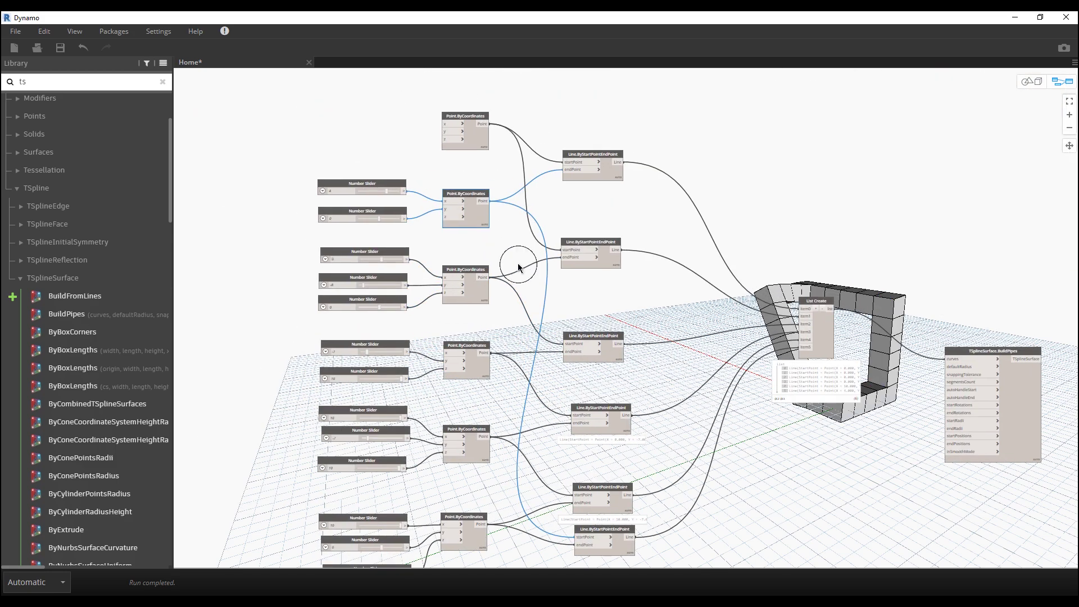
{"action": "scroll", "coordinate": [513, 269], "scroll_direction": "up", "scroll_amount": 5}
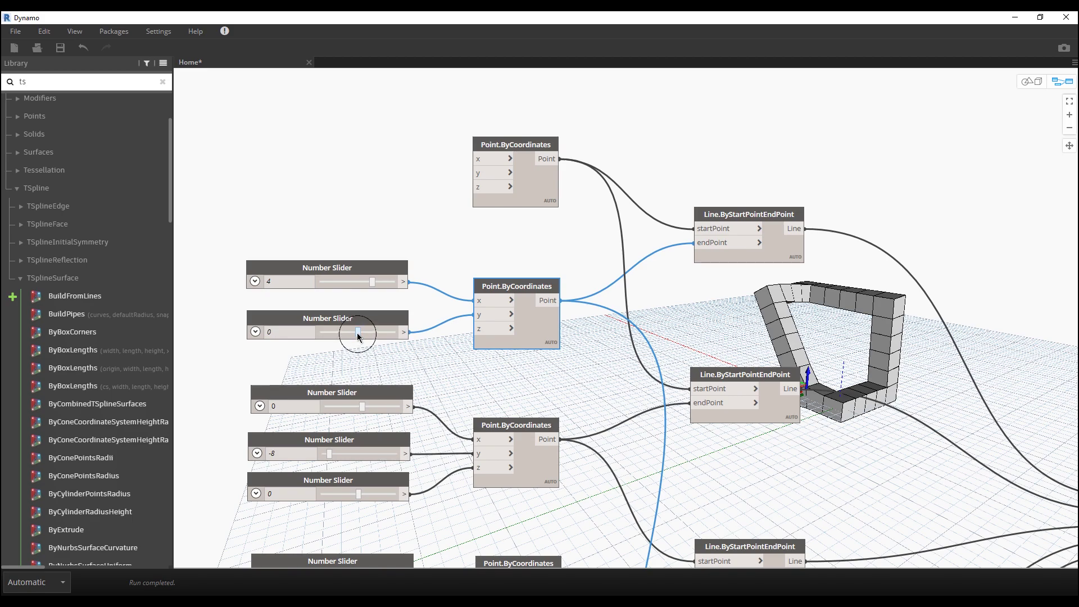
{"action": "left_click_drag", "start_coordinate": [357, 333], "coordinate": [357, 333]}
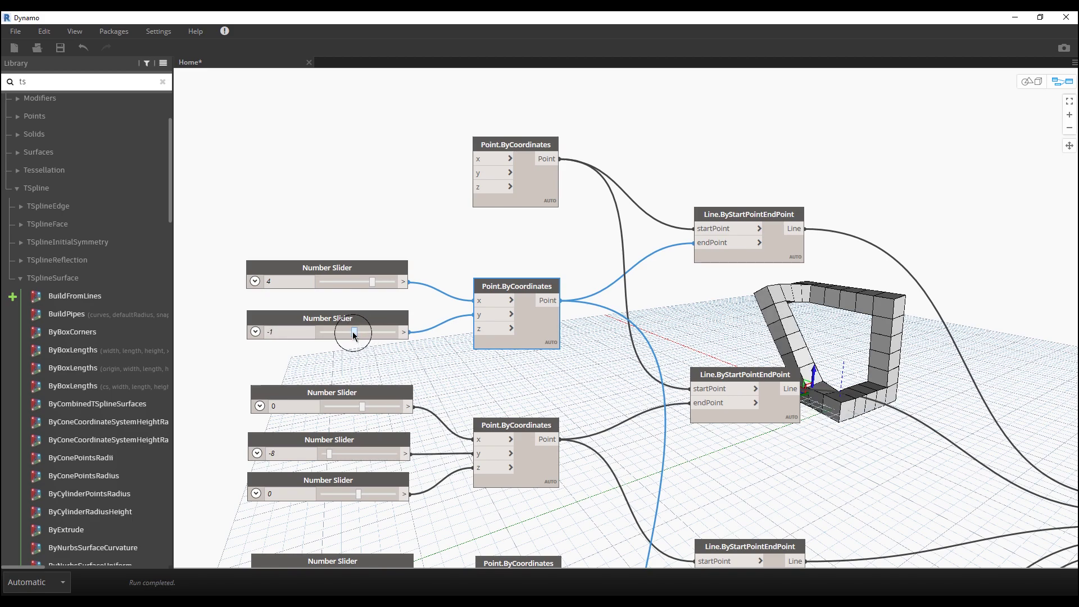
{"action": "left_click_drag", "start_coordinate": [372, 282], "coordinate": [394, 308]}
{"action": "scroll", "coordinate": [817, 373], "scroll_direction": "down", "scroll_amount": 4}
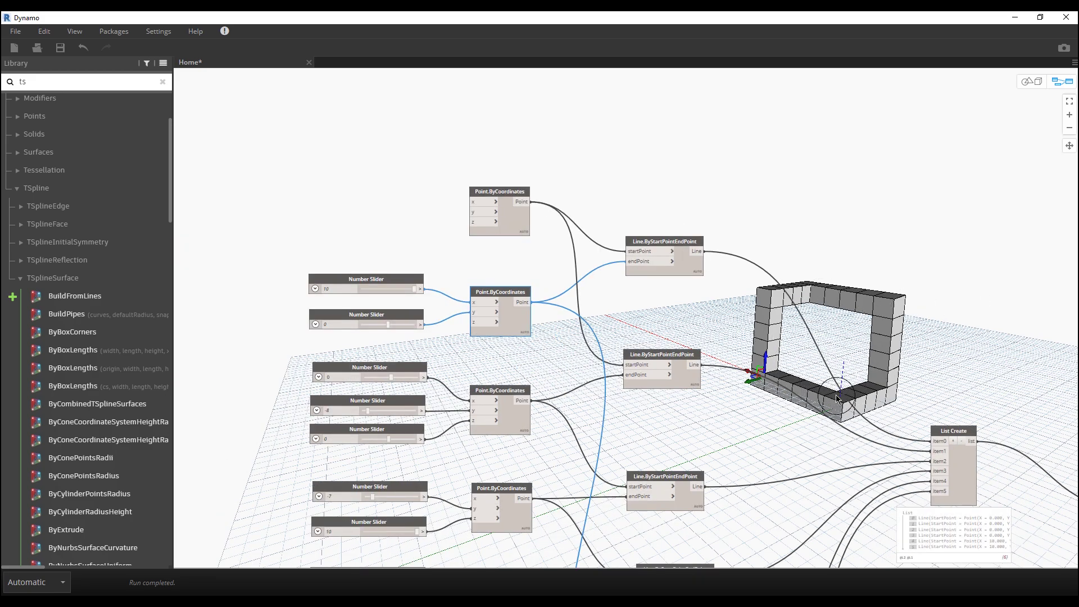
{"action": "scroll", "coordinate": [688, 368], "scroll_direction": "down", "scroll_amount": 5}
{"action": "middle_click_drag", "start_coordinate": [597, 340], "coordinate": [455, 311]}
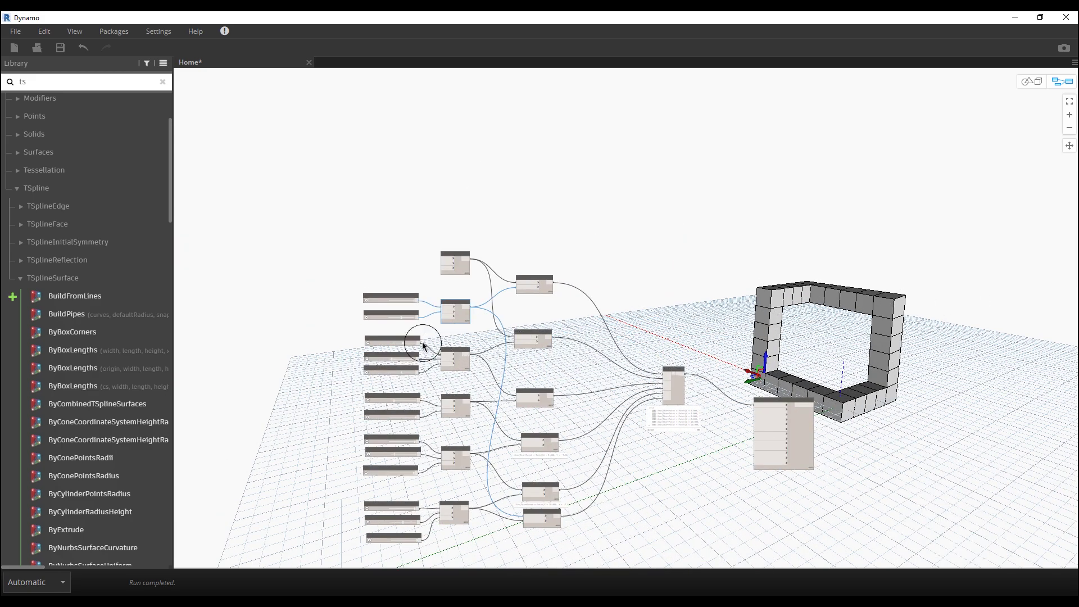
- Paste a copy of the number slider beside the List Create node
{"action": "left_click", "coordinate": [392, 296]}
{"action": "left_click", "coordinate": [454, 304]}
{"action": "key", "text": "ctrl+v"}
{"action": "scroll", "coordinate": [712, 494], "scroll_direction": "up", "scroll_amount": 5}
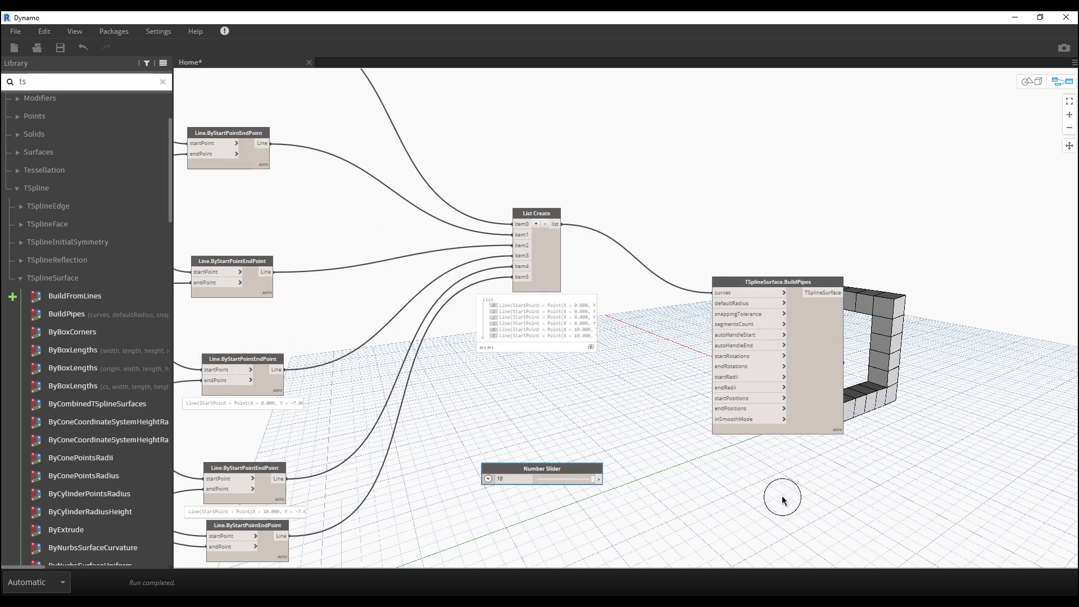
- Set the new slider's range to Min 0.5, Max 2 and Step 0.1
{"action": "left_click", "coordinate": [442, 475]}
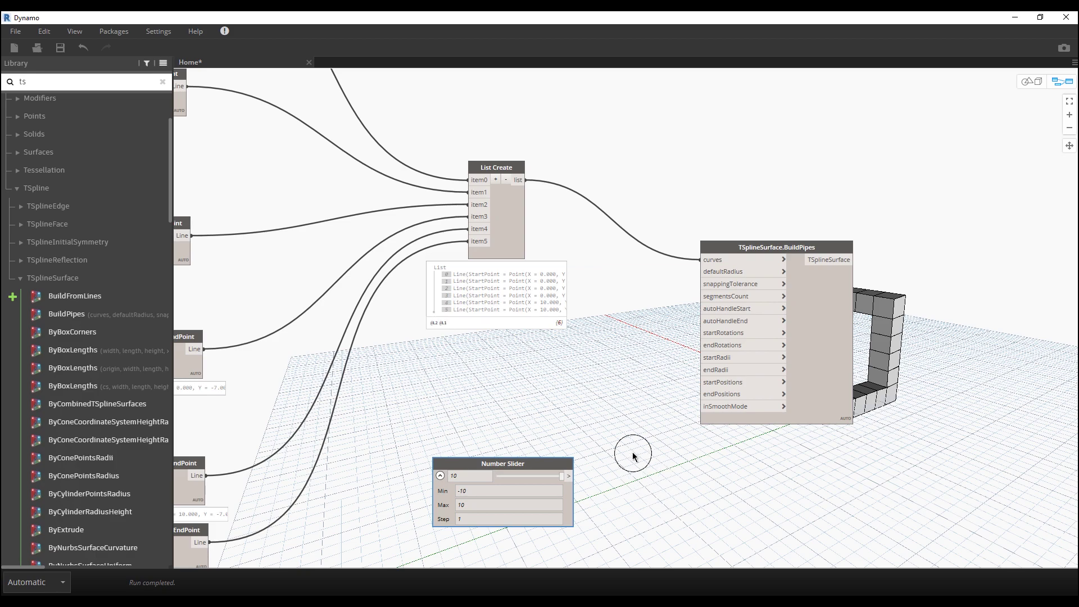
{"action": "middle_click_drag", "start_coordinate": [563, 455], "coordinate": [520, 398]}
{"action": "left_click", "coordinate": [433, 432]}
{"action": "type", "text": "0.5"}
{"action": "key", "text": "Tab"}
{"action": "type", "text": "2"}
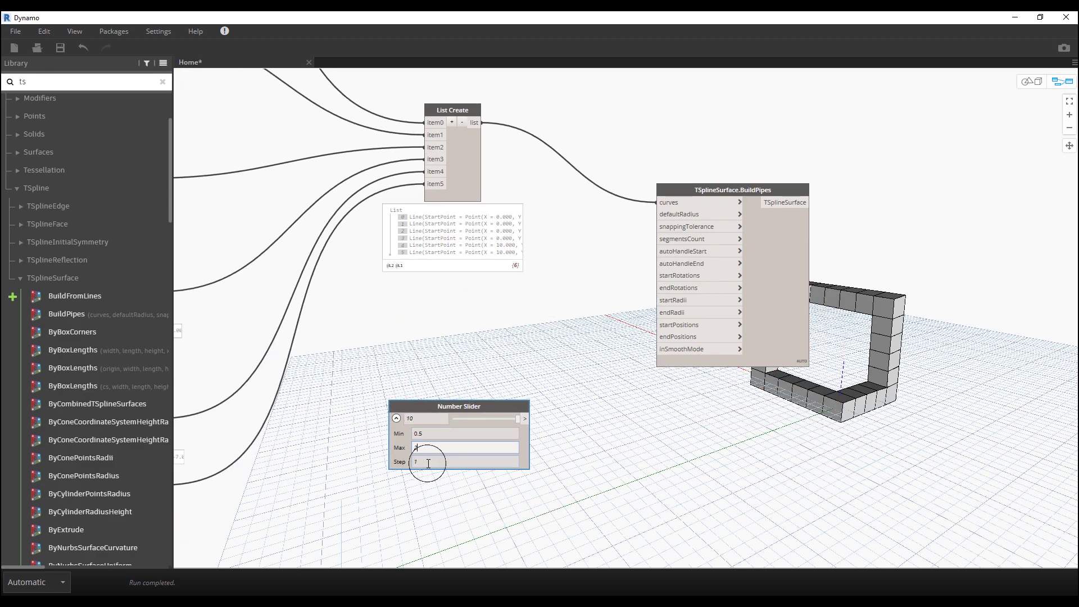
{"action": "key", "text": "Tab"}
{"action": "type", "text": "0.1"}
{"action": "left_click", "coordinate": [587, 481]}
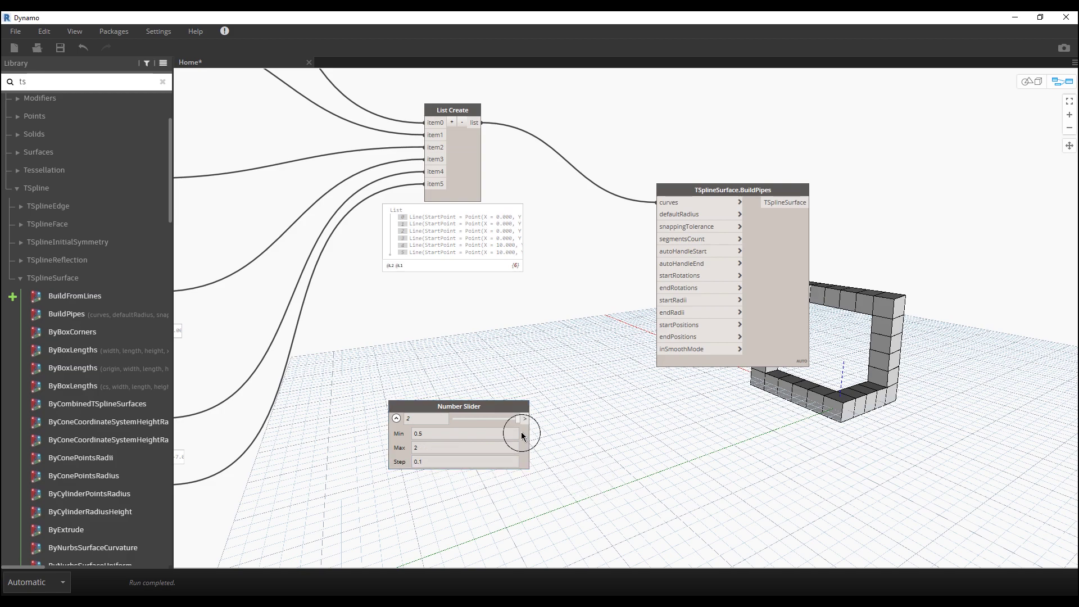
- Wire the slider into BuildPipes defaultRadius and set the radius to 1.8
{"action": "mouse_move", "coordinate": [502, 421]}
{"action": "left_mouse_down"}
{"action": "mouse_move", "coordinate": [491, 415]}
{"action": "mouse_move", "coordinate": [512, 421]}
{"action": "left_mouse_up"}
{"action": "left_click", "coordinate": [525, 419]}
{"action": "left_click", "coordinate": [663, 219]}
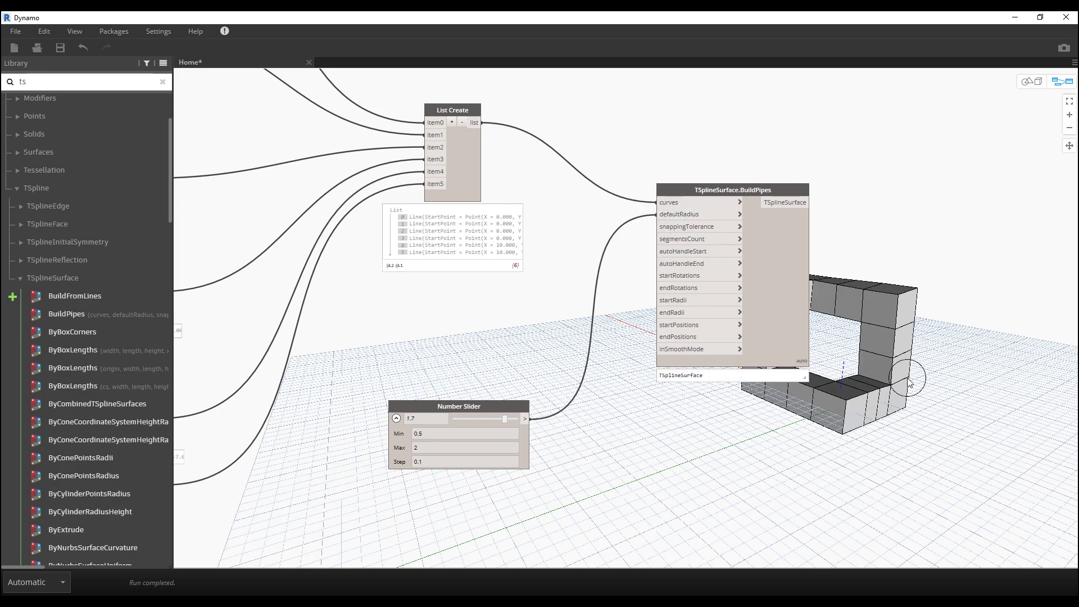
{"action": "middle_click_drag", "start_coordinate": [773, 450], "coordinate": [640, 429]}
{"action": "left_click_drag", "start_coordinate": [370, 396], "coordinate": [363, 334]}
{"action": "left_click", "coordinate": [511, 419]}
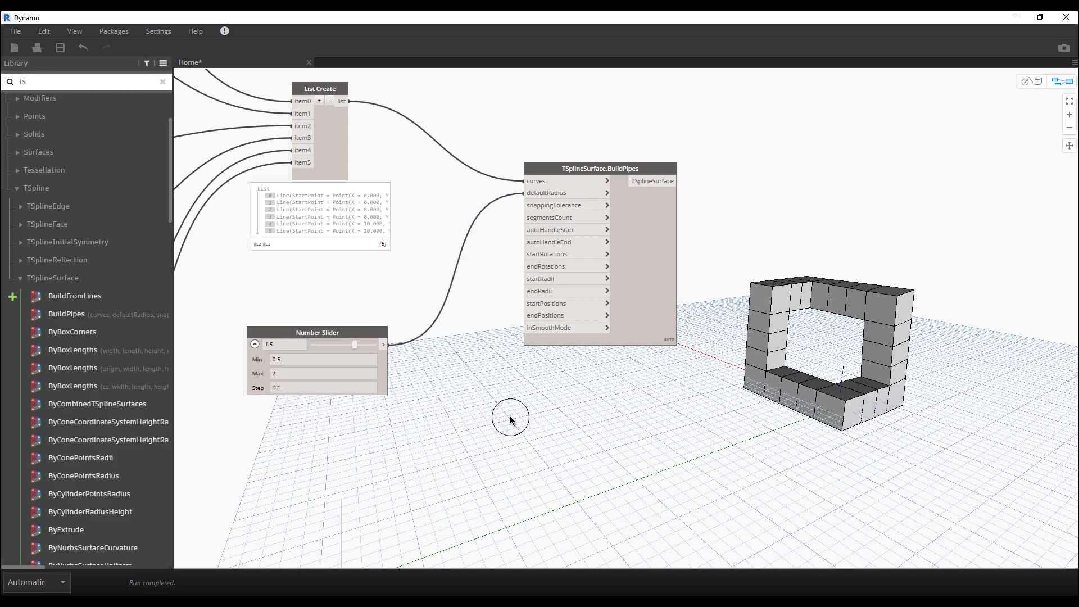
{"action": "left_click_drag", "start_coordinate": [356, 344], "coordinate": [366, 356]}
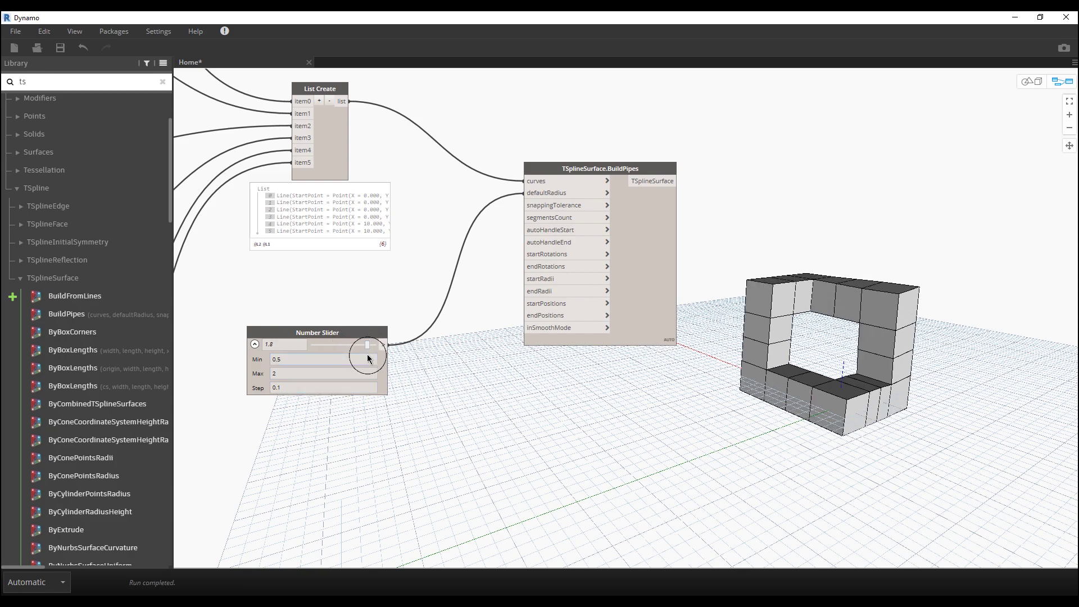
- Add a Boolean node, wire it into BuildPipes inSmoothMode, and set it to True
{"action": "right_click", "coordinate": [437, 406]}
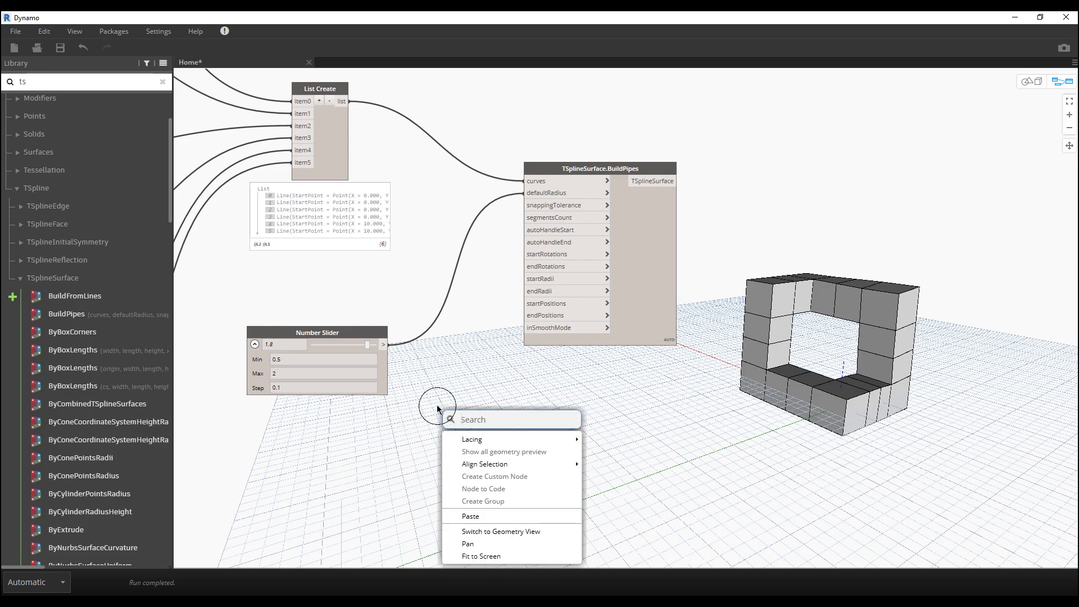
{"action": "type", "text": "bool"}
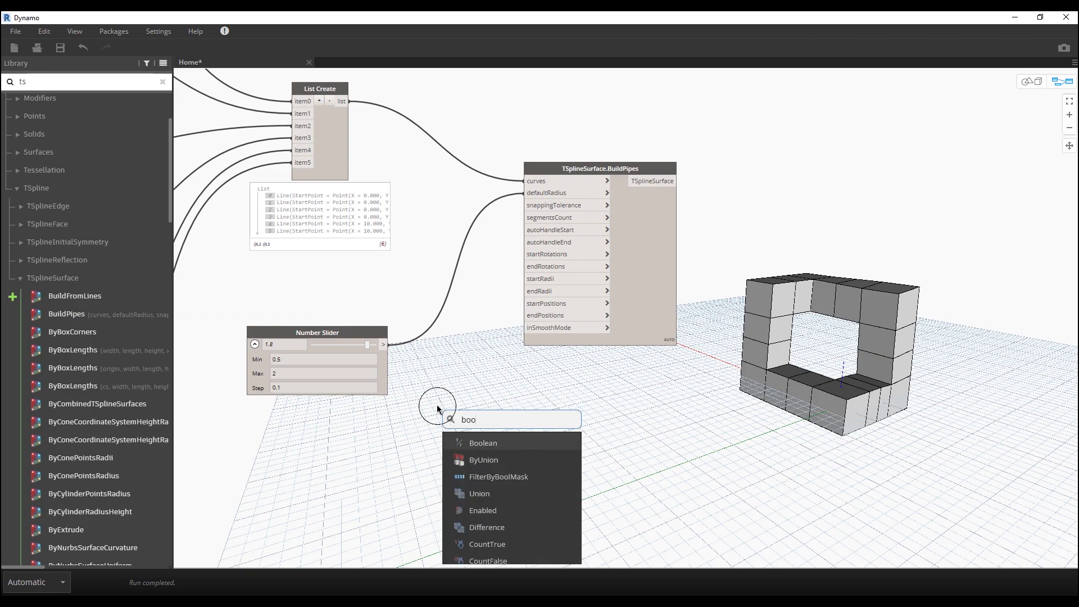
{"action": "left_click", "coordinate": [493, 445]}
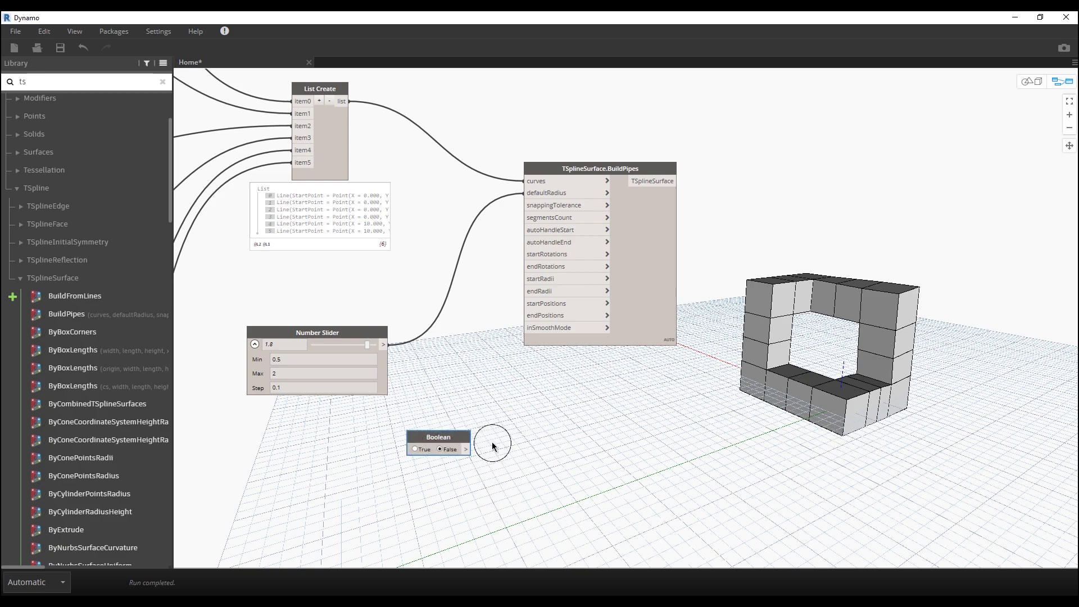
{"action": "left_click", "coordinate": [520, 474]}
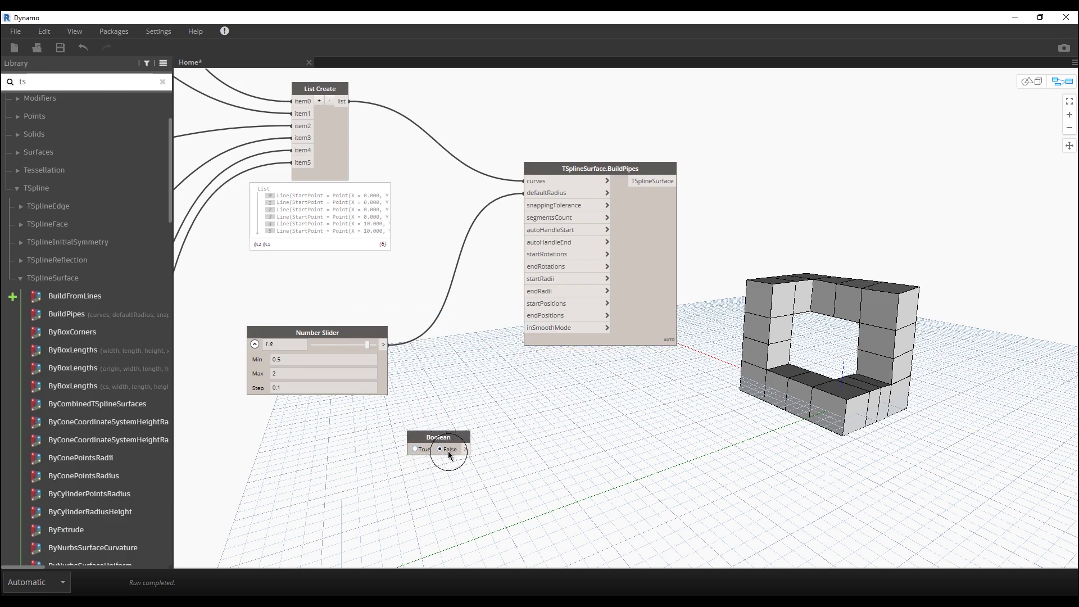
{"action": "left_click_drag", "start_coordinate": [466, 449], "coordinate": [524, 327]}
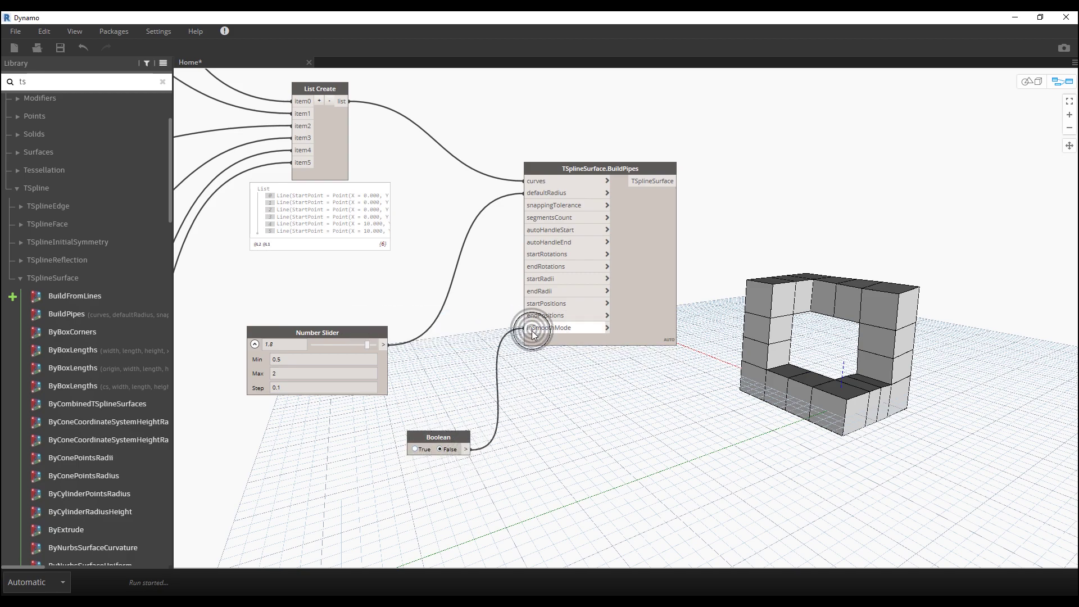
{"action": "left_click", "coordinate": [421, 451]}
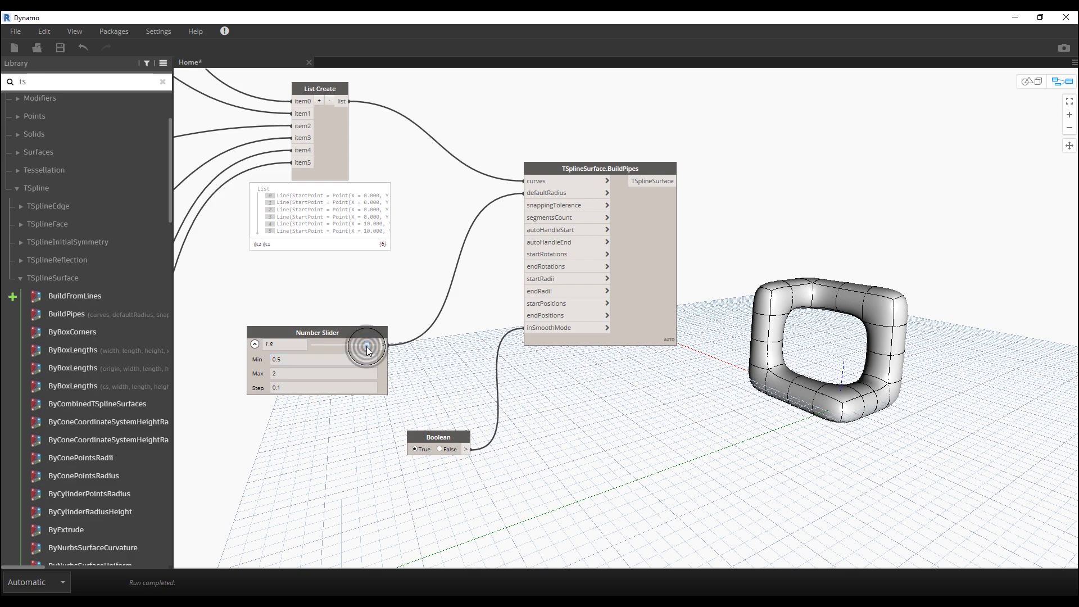
{"action": "scroll", "coordinate": [444, 353], "scroll_direction": "down", "scroll_amount": 6}
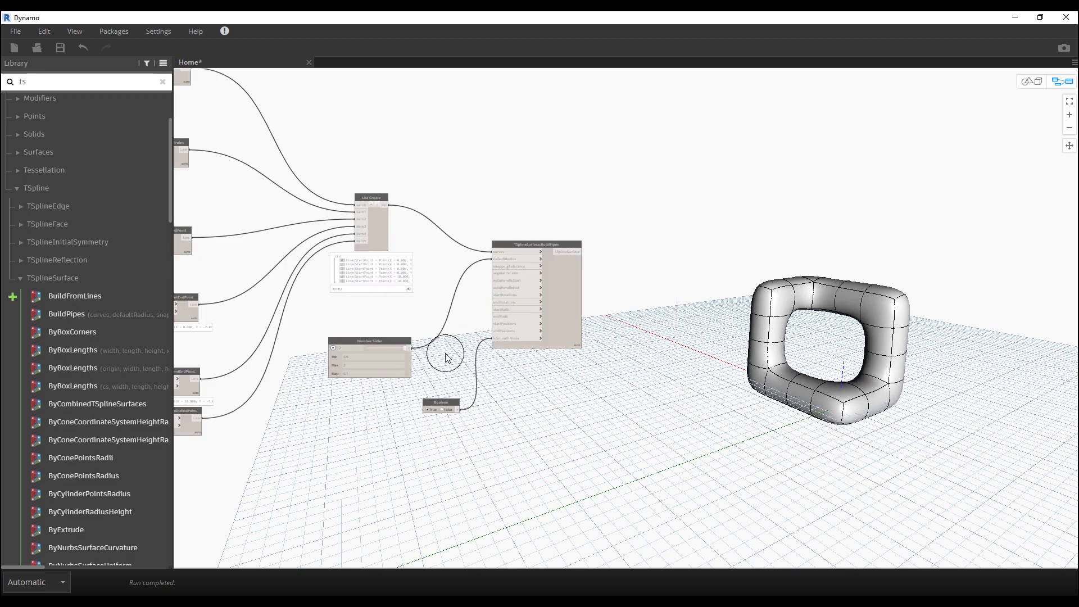
{"action": "scroll", "coordinate": [446, 433], "scroll_direction": "up", "scroll_amount": 5}
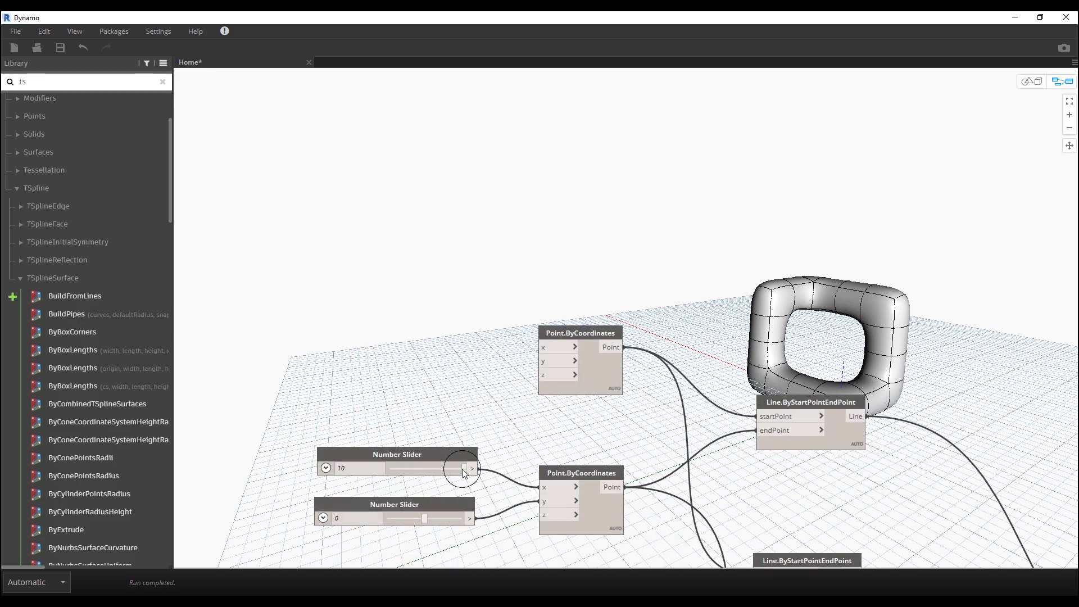
{"action": "mouse_move", "coordinate": [460, 471]}
{"action": "left_mouse_down"}
{"action": "mouse_move", "coordinate": [429, 456]}
{"action": "mouse_move", "coordinate": [474, 470]}
{"action": "left_mouse_up"}
{"action": "scroll", "coordinate": [670, 356], "scroll_direction": "down", "scroll_amount": 6}
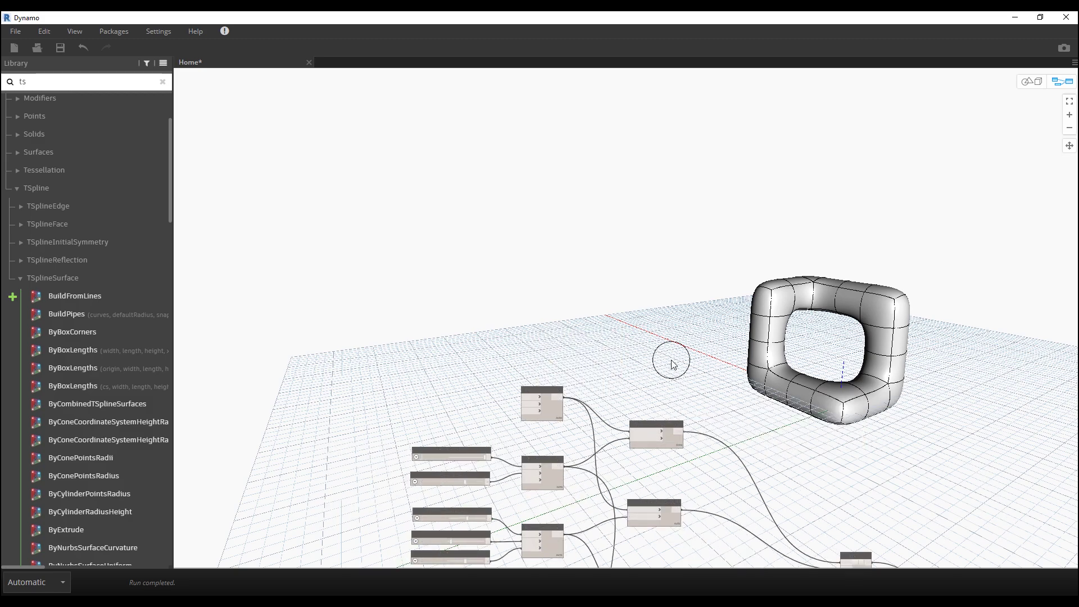
{"action": "scroll", "coordinate": [566, 339], "scroll_direction": "up", "scroll_amount": 3}
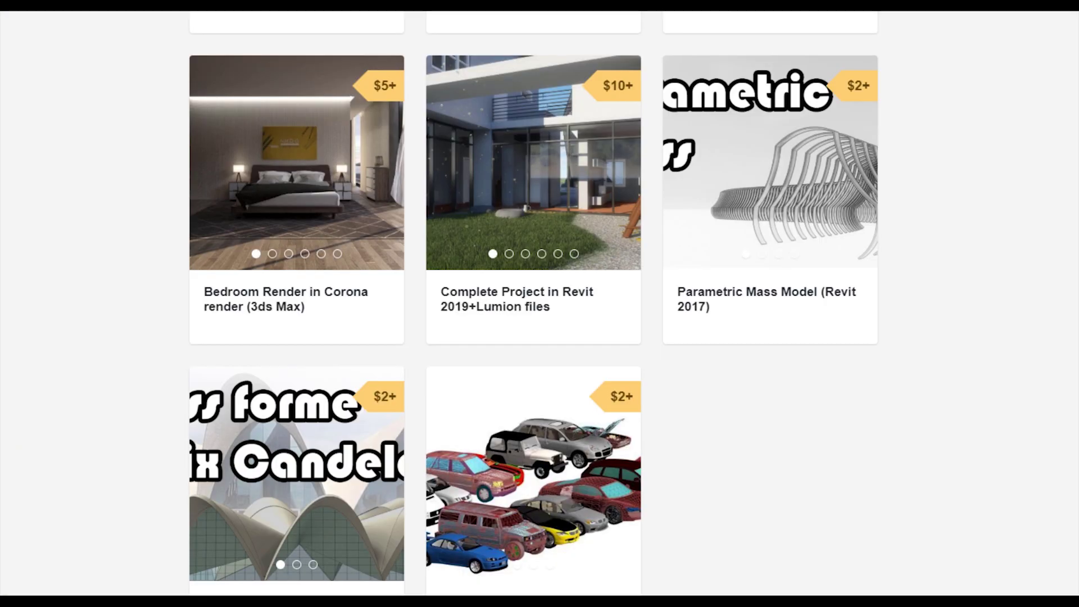
{"action": "scroll", "coordinate": [572, 587], "scroll_direction": "up", "scroll_amount": 10}
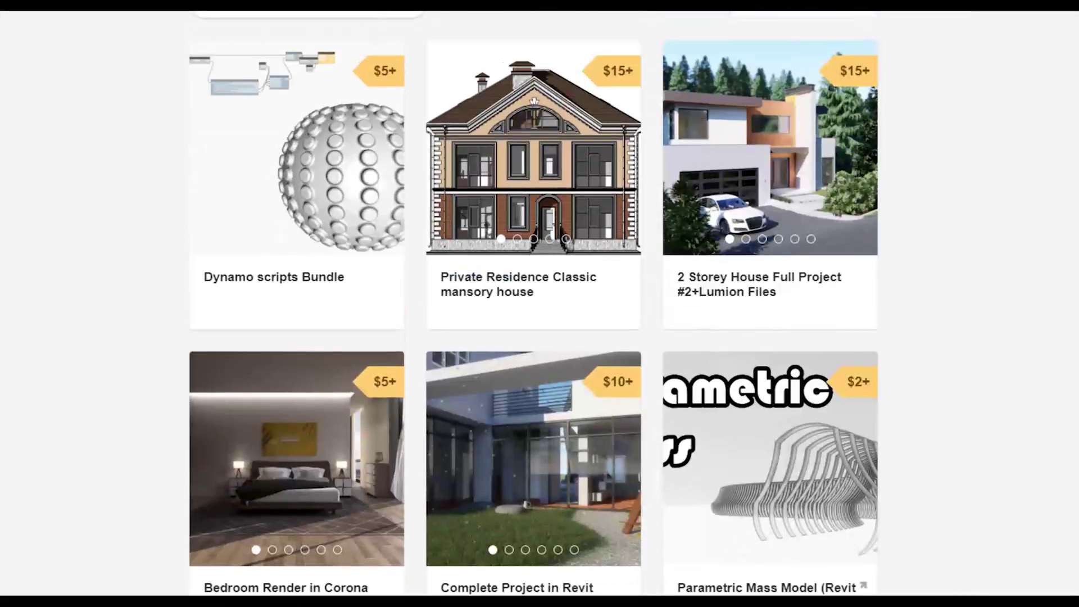
{"action": "scroll", "coordinate": [572, 587], "scroll_direction": "down", "scroll_amount": 3}
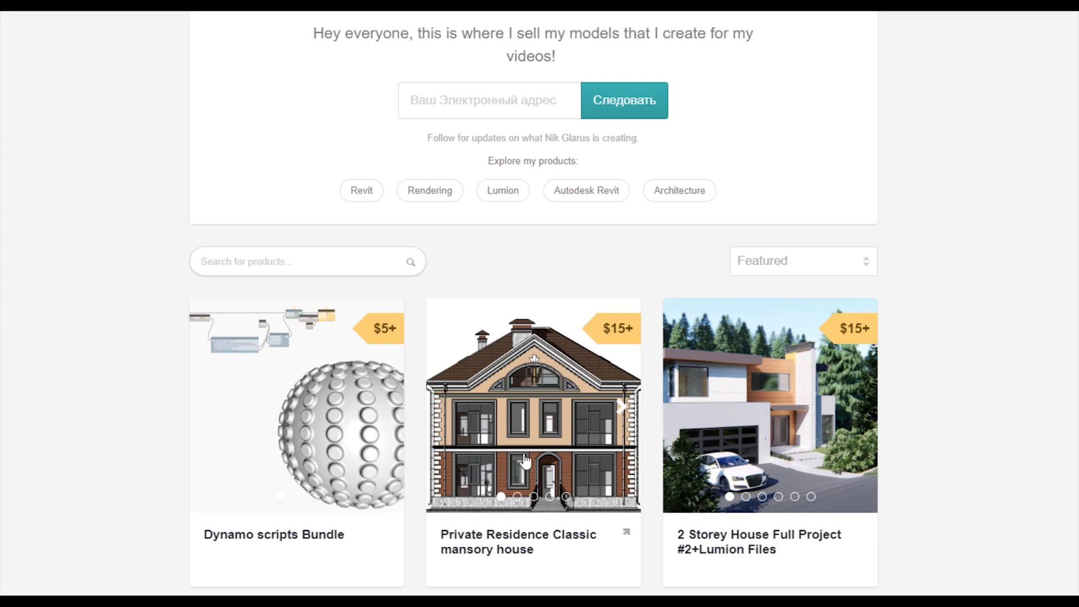
{"action": "scroll", "coordinate": [529, 450], "scroll_direction": "down", "scroll_amount": 4}
{"action": "scroll", "coordinate": [537, 422], "scroll_direction": "down", "scroll_amount": 1}
{"action": "scroll", "coordinate": [775, 312], "scroll_direction": "up", "scroll_amount": 2}
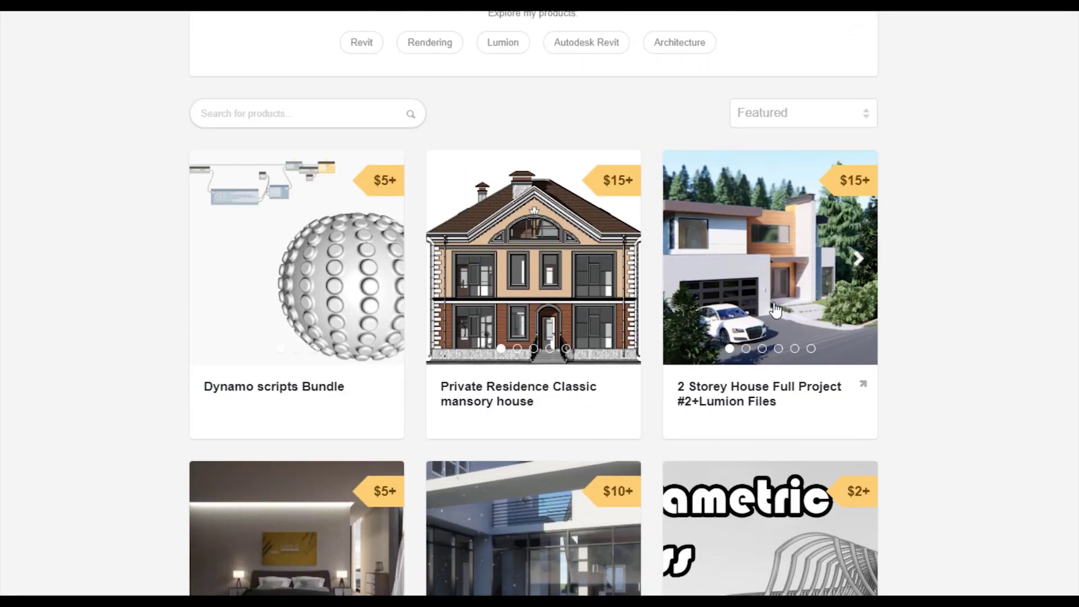
{"action": "scroll", "coordinate": [959, 404], "scroll_direction": "up", "scroll_amount": 3}
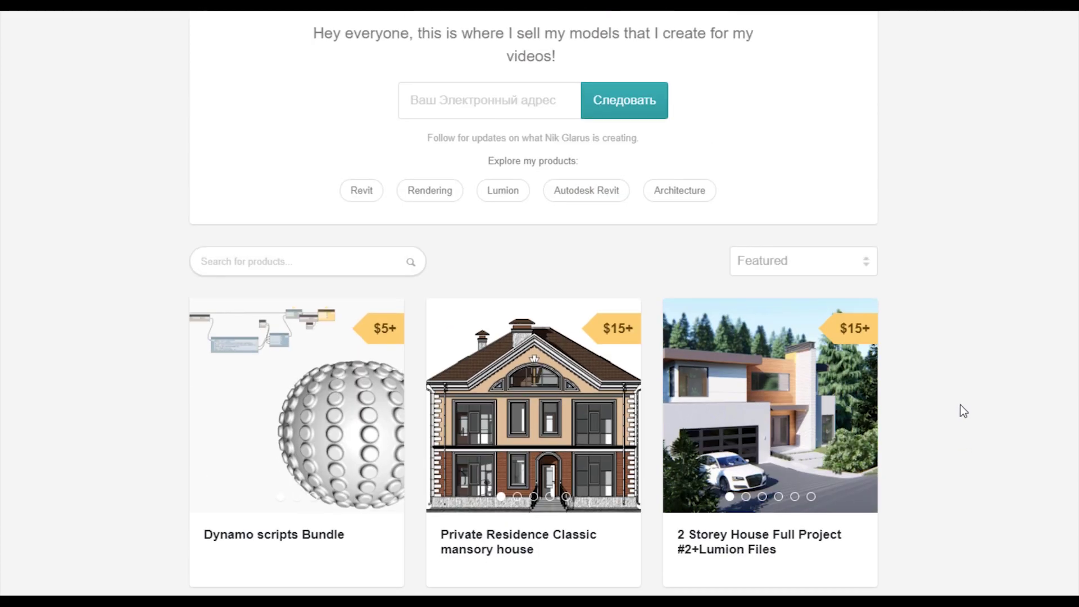
{"action": "scroll", "coordinate": [960, 405], "scroll_direction": "up", "scroll_amount": 3}
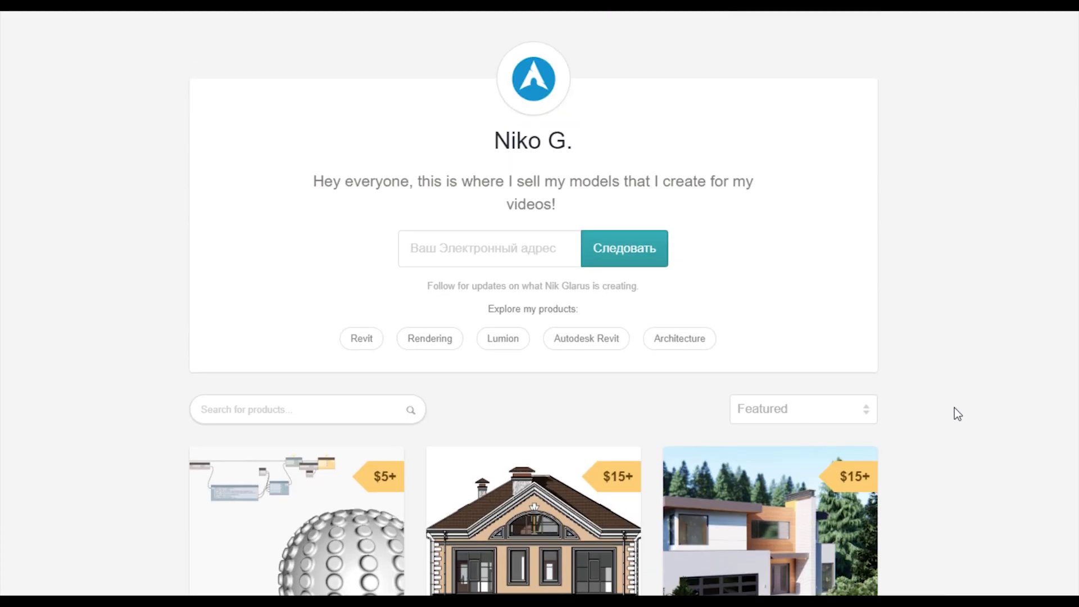
{"action": "scroll", "coordinate": [954, 408], "scroll_direction": "down", "scroll_amount": 5}
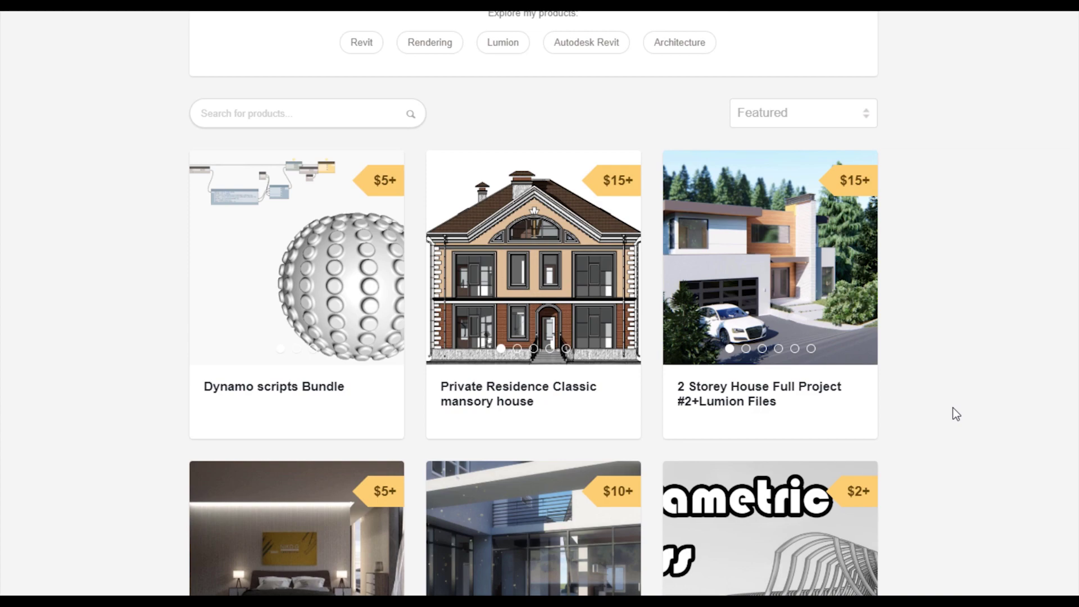
{"action": "scroll", "coordinate": [954, 410], "scroll_direction": "down", "scroll_amount": 3}
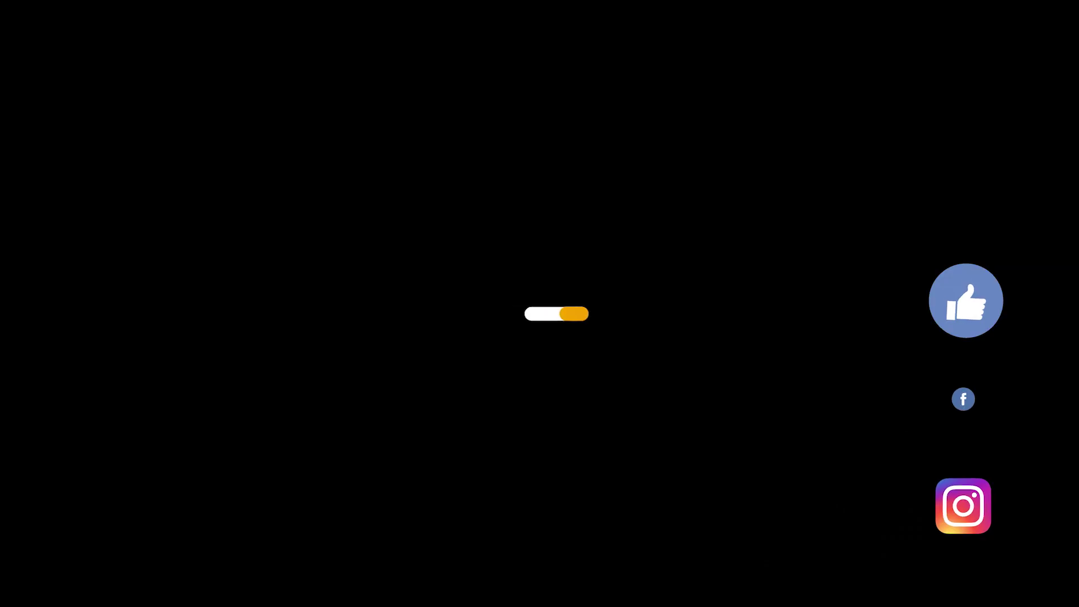